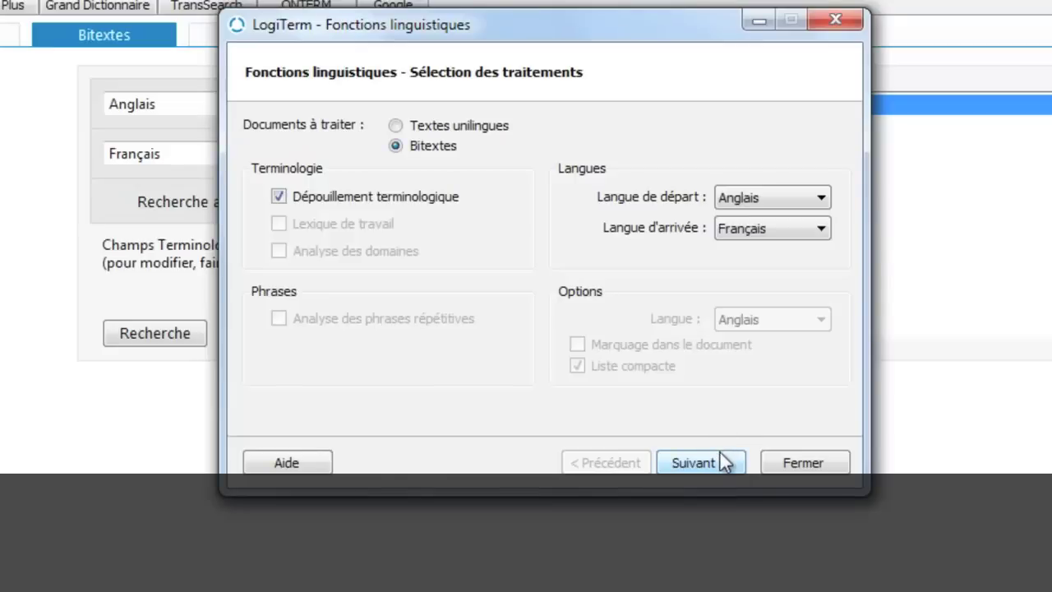
Step: Add all the ENG-FRA_BT bitext XML files from the Client X\2011 folder as documents to process, and continue to the extraction options
{"action": "left_click", "coordinate": [723, 465]}
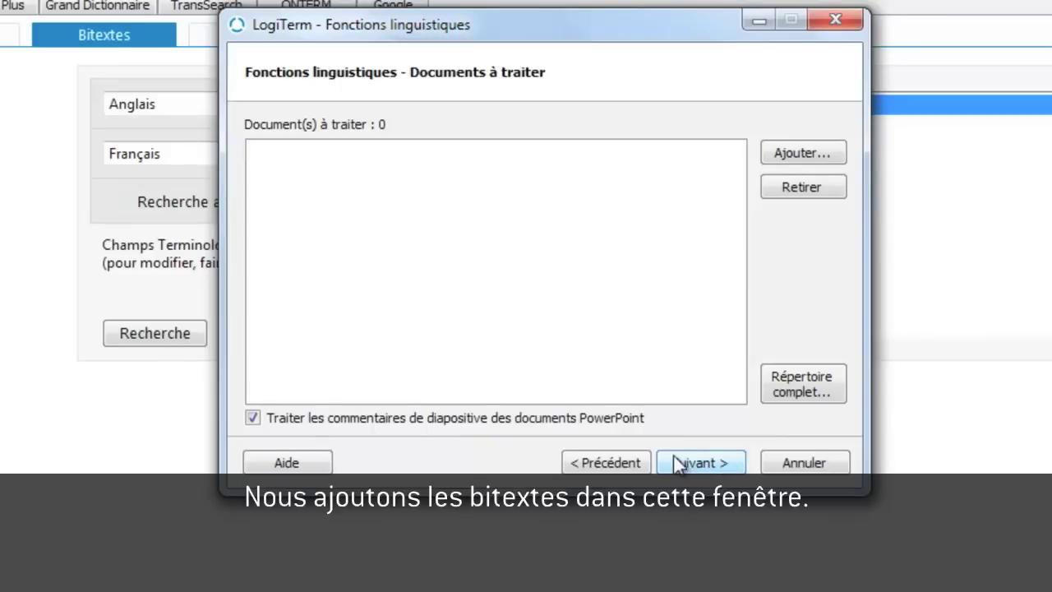
{"action": "left_click", "coordinate": [798, 155]}
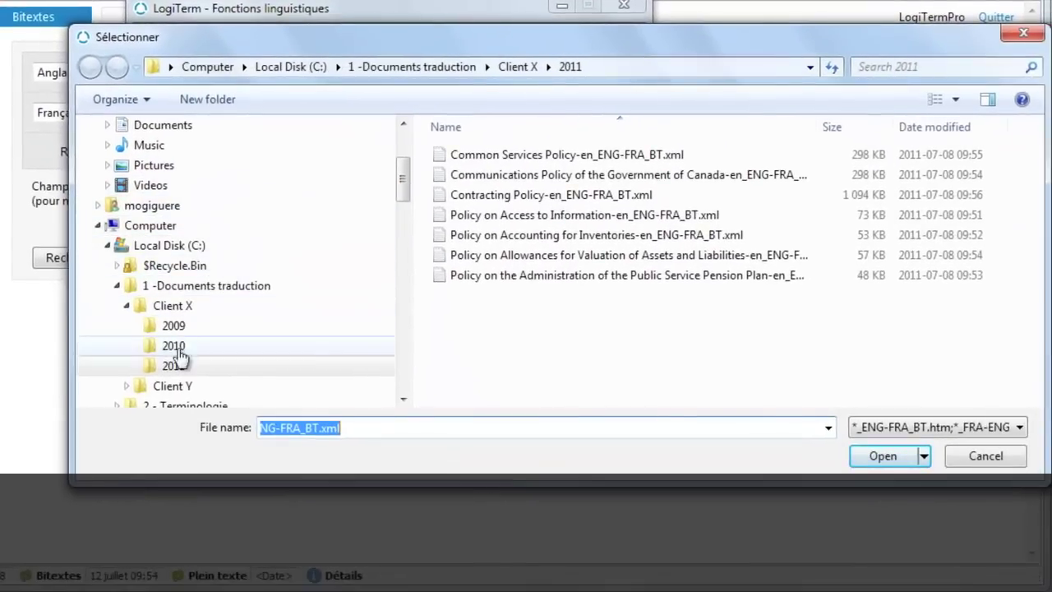
{"action": "left_click", "coordinate": [179, 370]}
{"action": "left_click_drag", "start_coordinate": [402, 188], "coordinate": [403, 194]}
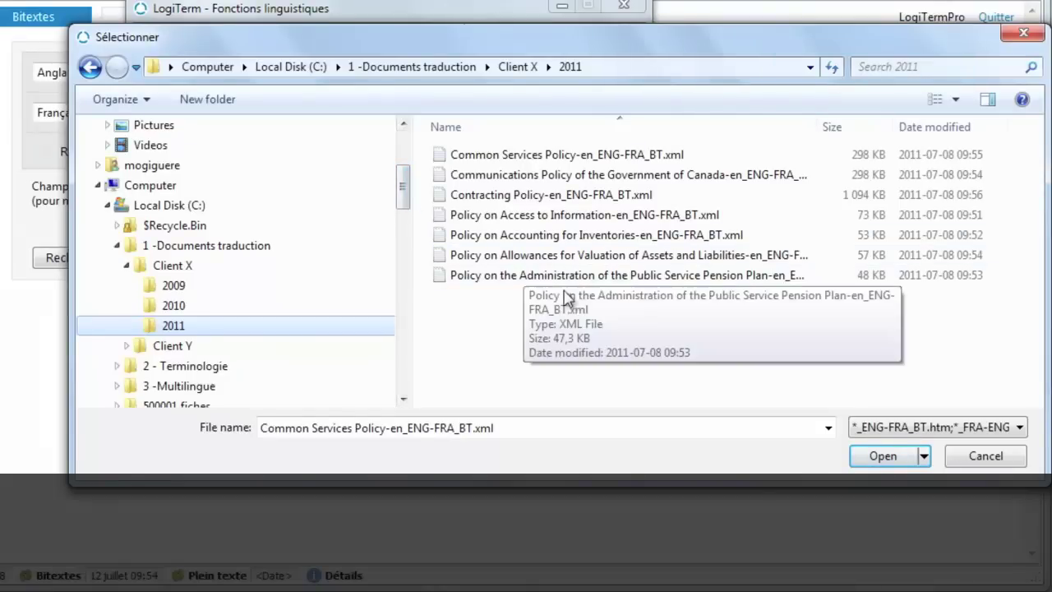
{"action": "left_click_drag", "start_coordinate": [628, 331], "coordinate": [471, 154]}
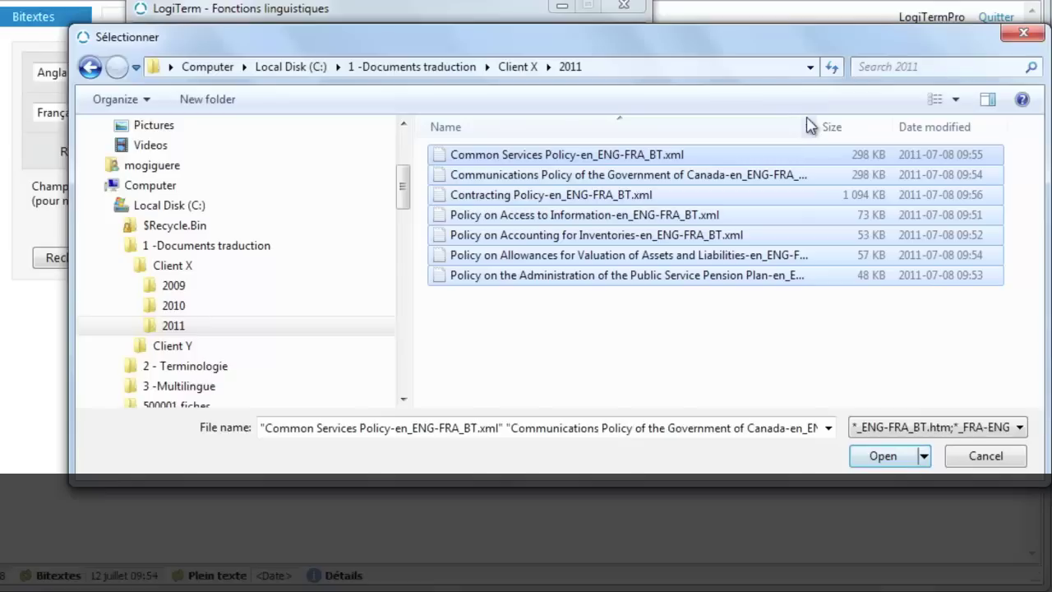
{"action": "left_click_drag", "start_coordinate": [823, 122], "coordinate": [909, 126]}
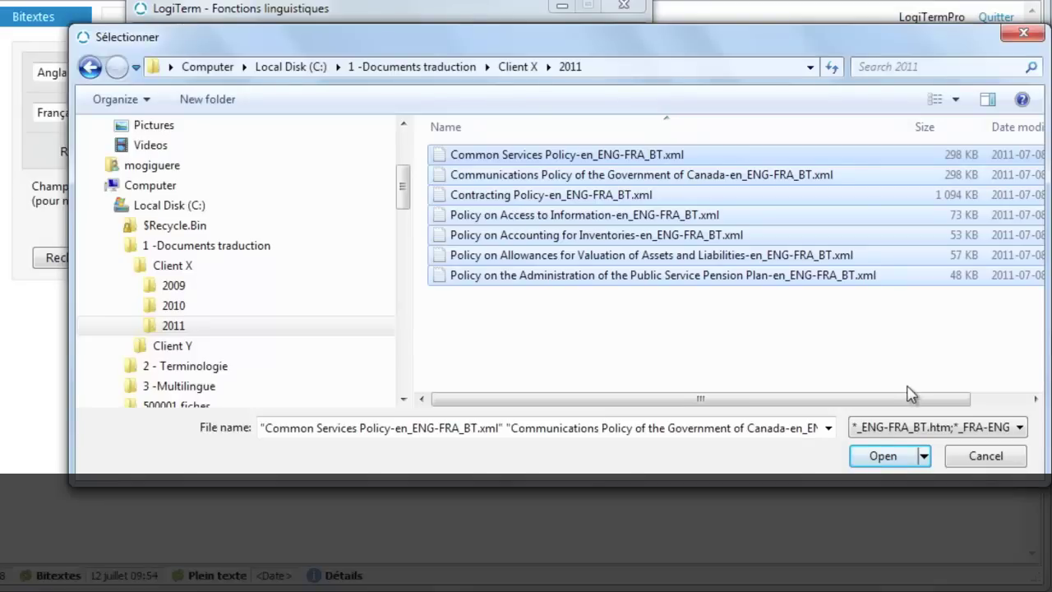
{"action": "left_click", "coordinate": [906, 459]}
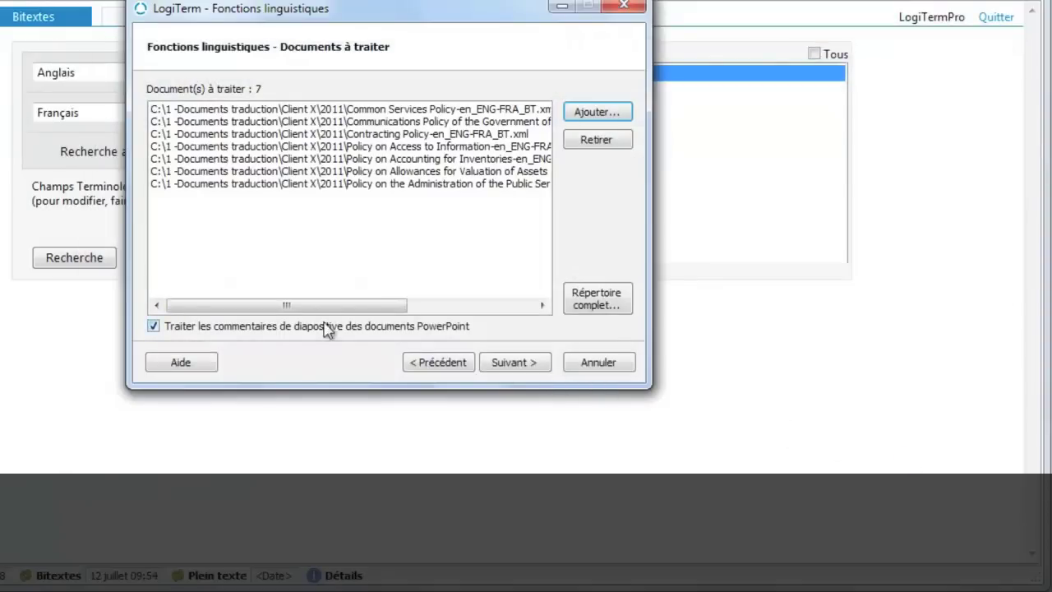
{"action": "left_click_drag", "start_coordinate": [245, 308], "coordinate": [415, 319]}
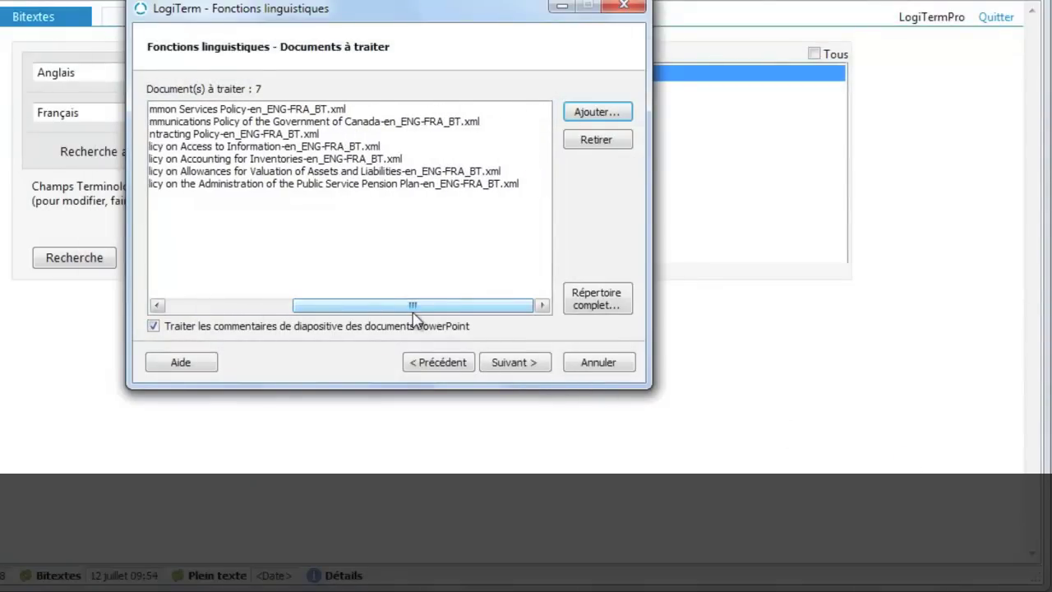
{"action": "left_click", "coordinate": [533, 365]}
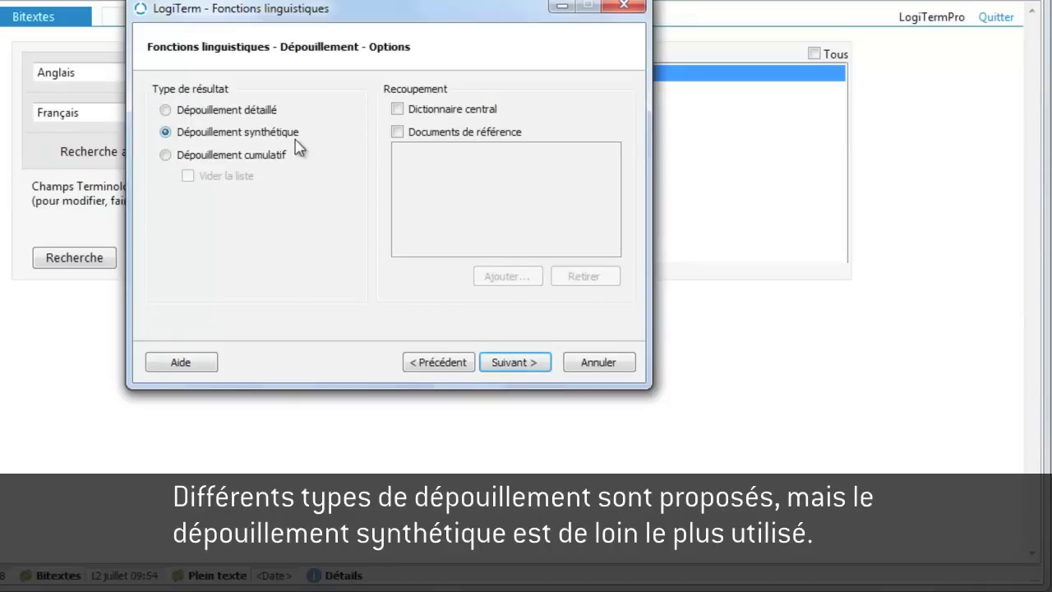
Step: Enable cross-checking against the Dictionnaire central for the term extraction, run the processing and acknowledge its completion
{"action": "left_click", "coordinate": [397, 109]}
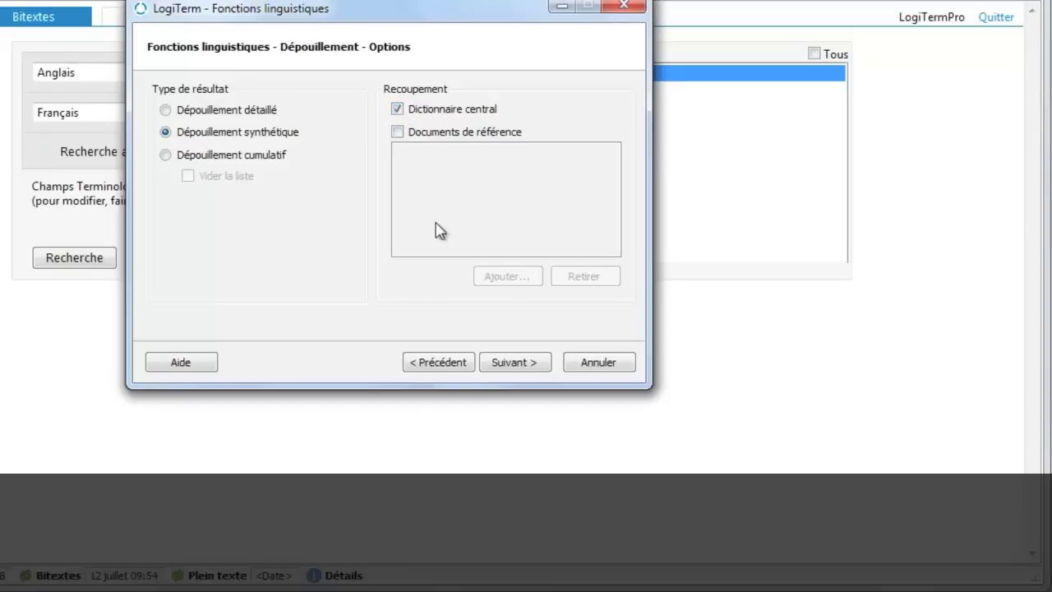
{"action": "left_click", "coordinate": [507, 366]}
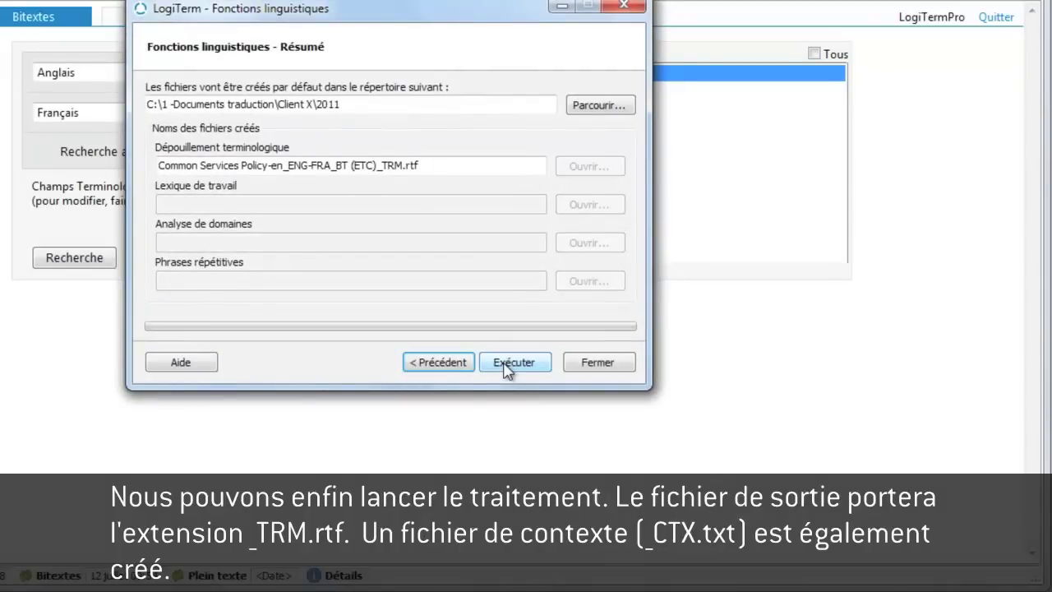
{"action": "left_click", "coordinate": [508, 365]}
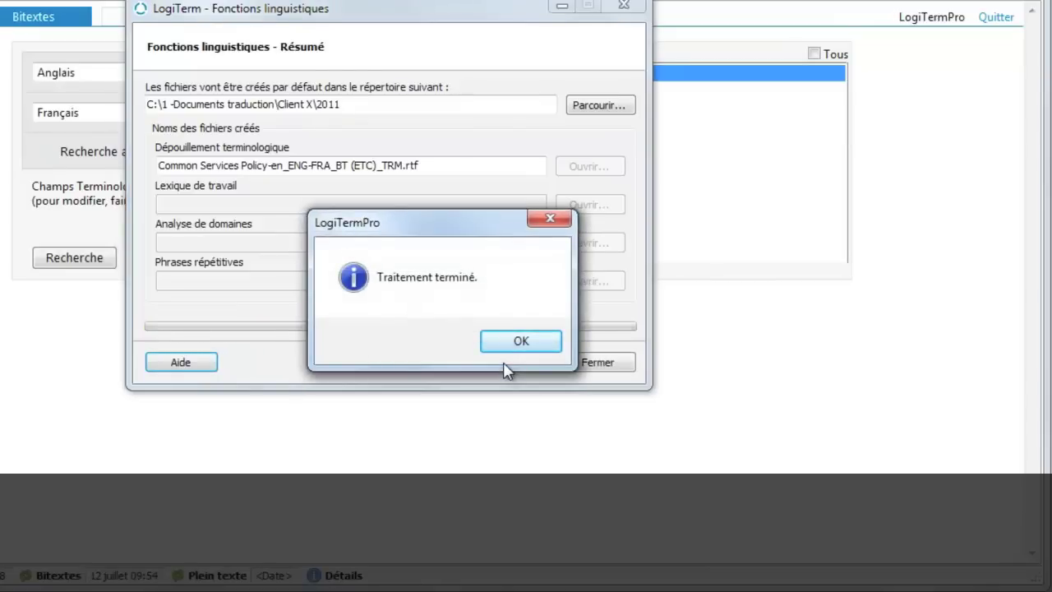
{"action": "left_click", "coordinate": [508, 345]}
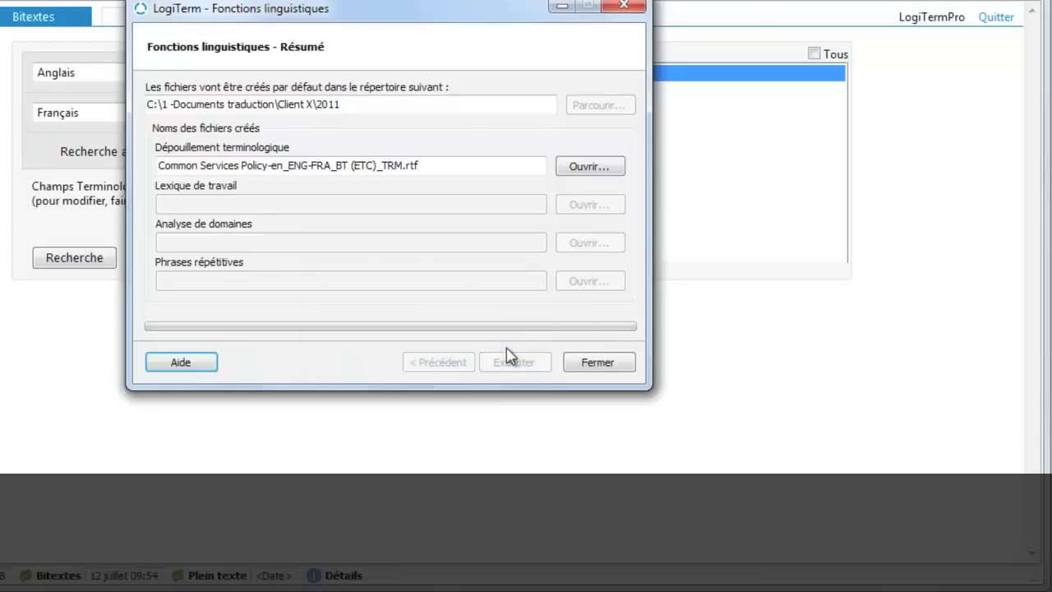
Step: Open the terminology extraction file Common Services Policy-en_ENG-FRA_BT (ETC)_TRM.rtf for record creation
{"action": "left_click", "coordinate": [477, 168]}
{"action": "left_click_drag", "start_coordinate": [439, 169], "coordinate": [148, 181]}
{"action": "left_click", "coordinate": [497, 165]}
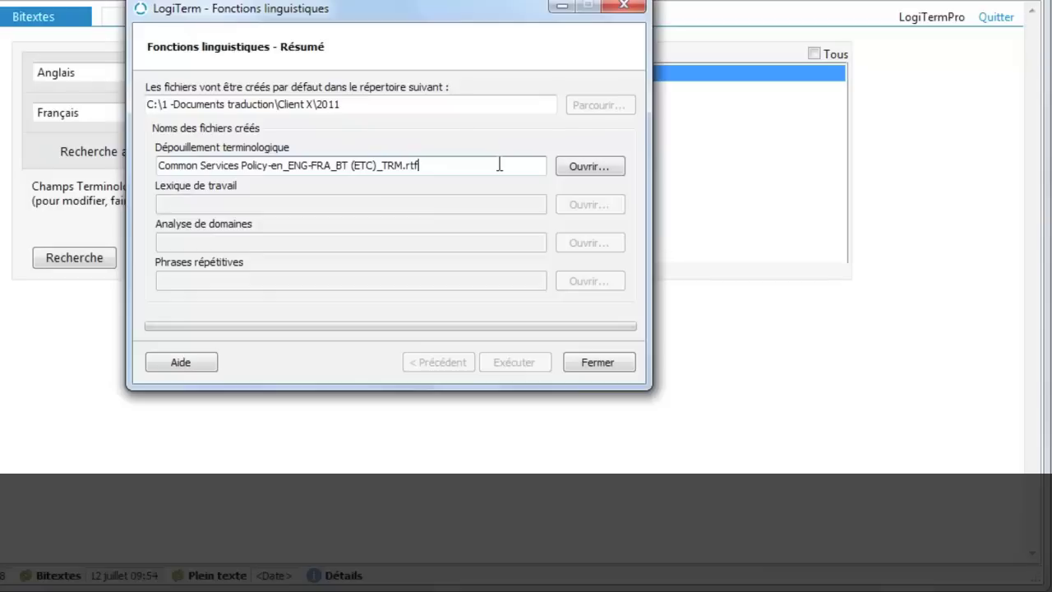
{"action": "left_click", "coordinate": [617, 169]}
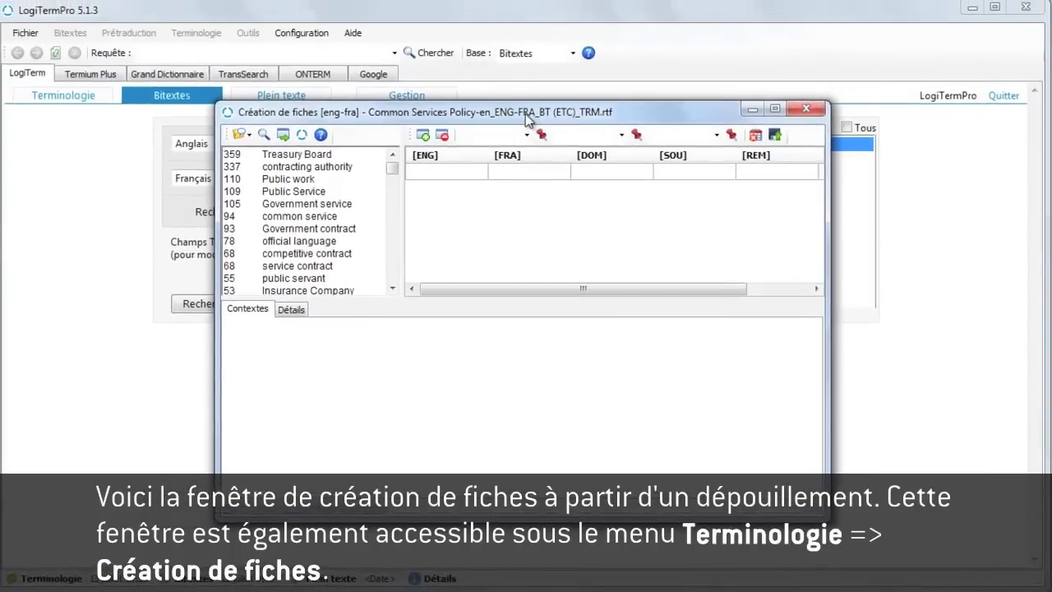
Step: Reposition and enlarge the record creation window, and widen the DOM, SOU and REM columns of the record grid
{"action": "left_click_drag", "start_coordinate": [527, 120], "coordinate": [318, 23]}
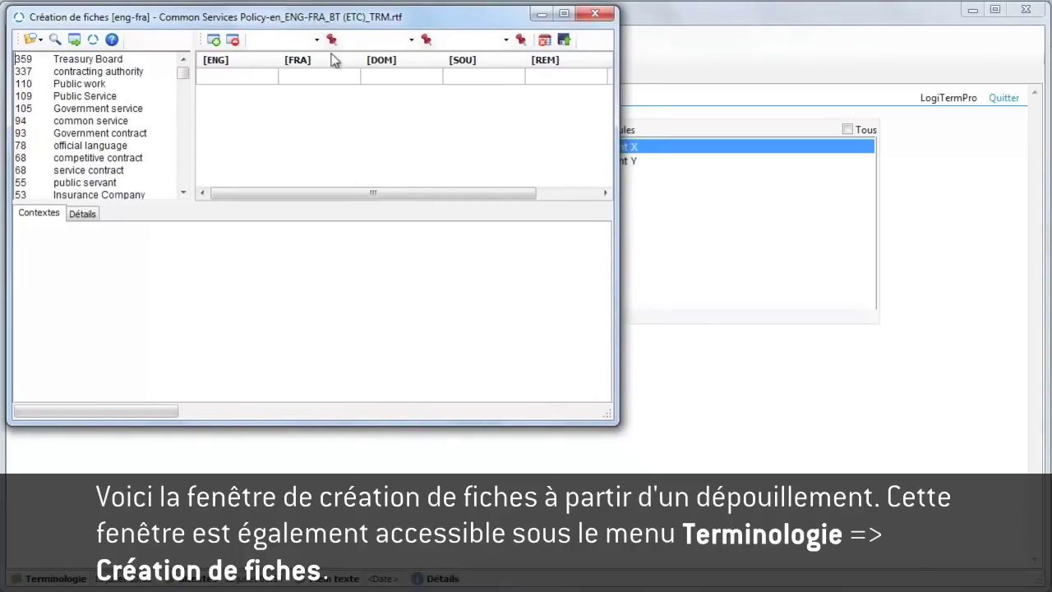
{"action": "left_click_drag", "start_coordinate": [603, 416], "coordinate": [1017, 551]}
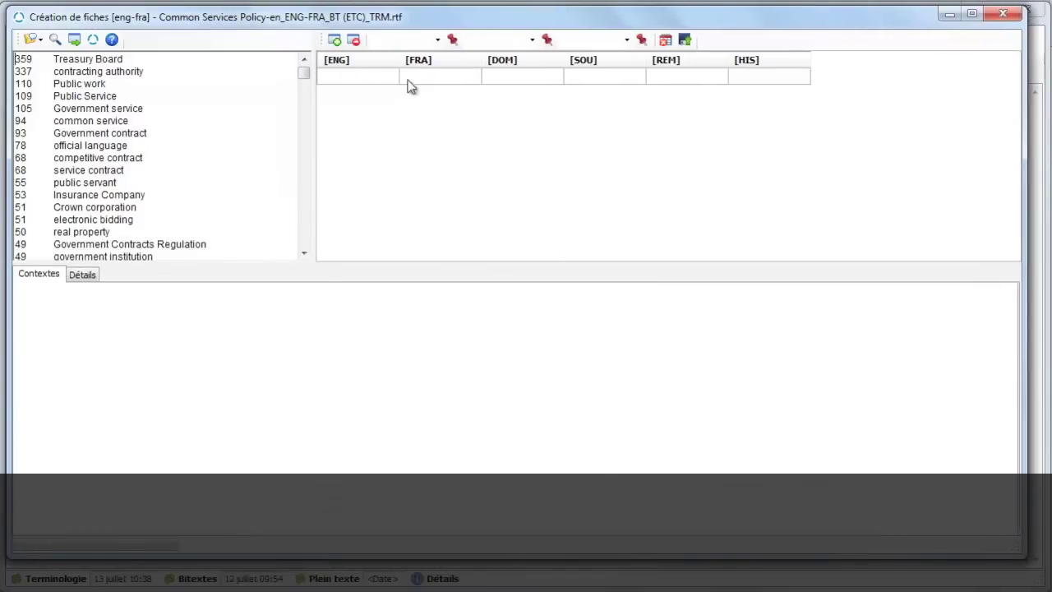
{"action": "left_click_drag", "start_coordinate": [564, 60], "coordinate": [600, 63]}
{"action": "left_click_drag", "start_coordinate": [682, 64], "coordinate": [742, 64]}
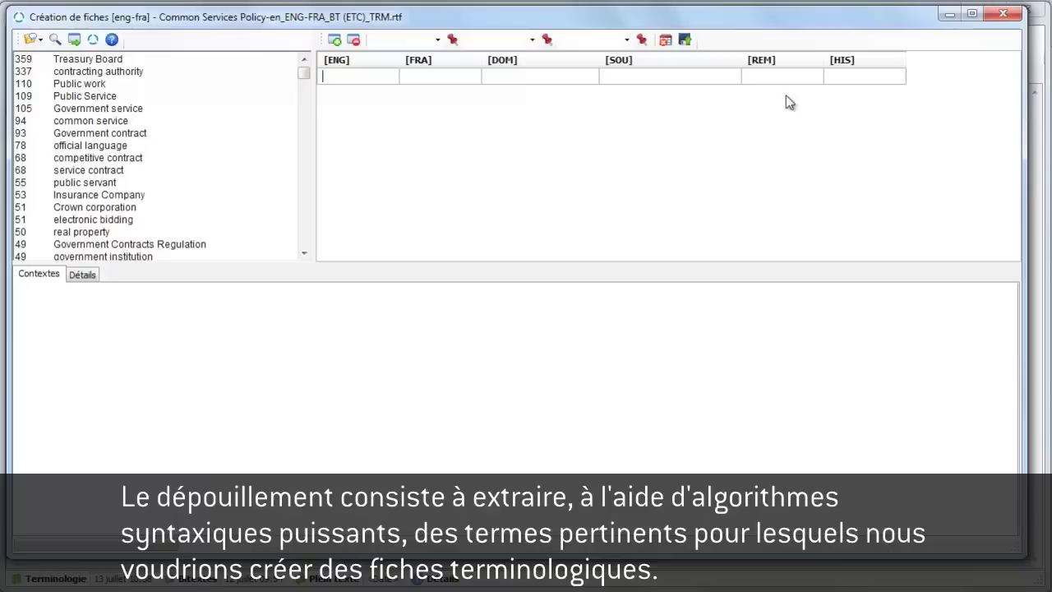
{"action": "left_click_drag", "start_coordinate": [824, 60], "coordinate": [911, 64]}
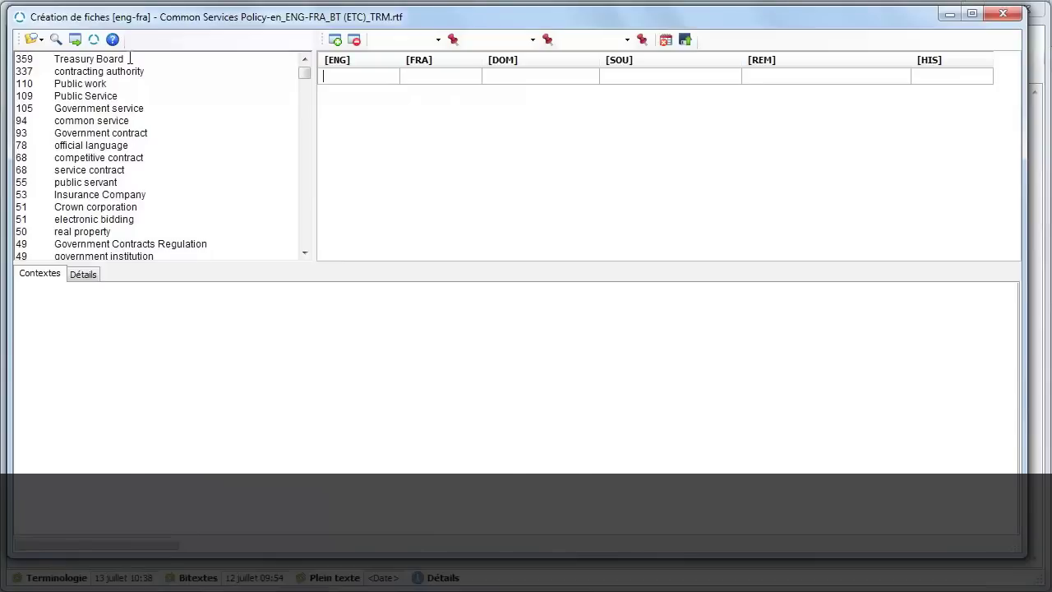
Step: Examine the list of extracted candidate terms and their frequencies, and return to its beginning
{"action": "left_click", "coordinate": [88, 59]}
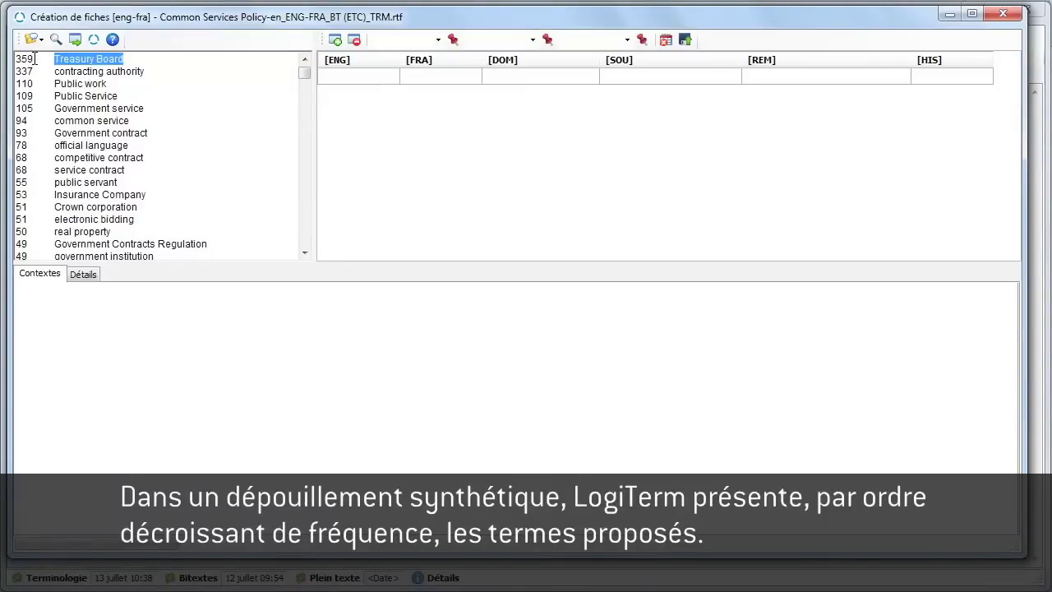
{"action": "left_click_drag", "start_coordinate": [28, 59], "coordinate": [16, 59]}
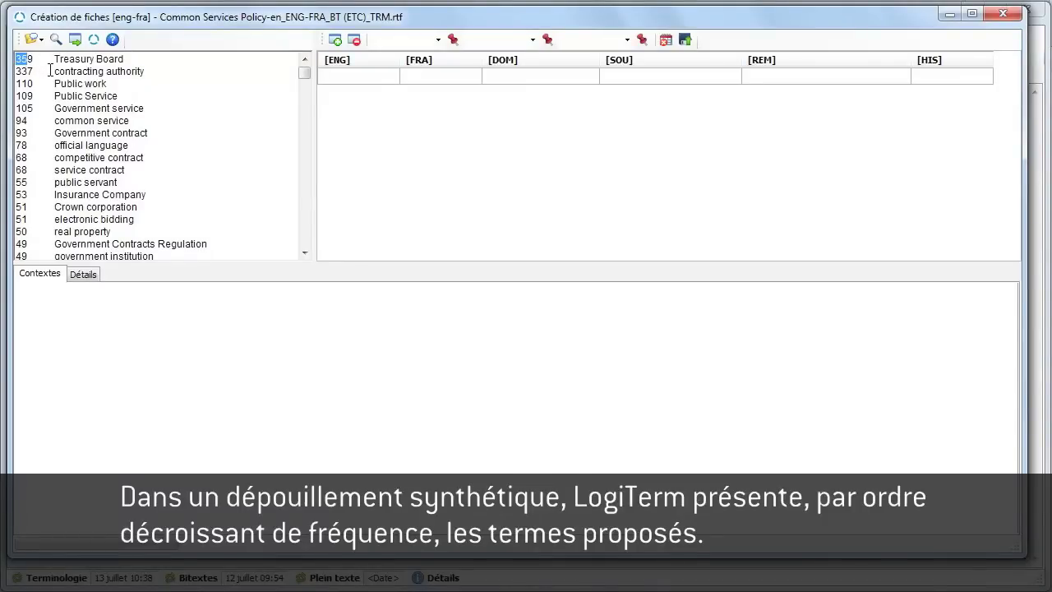
{"action": "left_click", "coordinate": [78, 108]}
{"action": "left_click", "coordinate": [304, 253]}
{"action": "left_click", "coordinate": [305, 253]}
{"action": "left_click", "coordinate": [304, 253]}
{"action": "left_click", "coordinate": [304, 254]}
{"action": "left_click", "coordinate": [304, 253]}
{"action": "left_click", "coordinate": [304, 253]}
{"action": "left_click", "coordinate": [304, 253]}
{"action": "left_click", "coordinate": [304, 253]}
{"action": "left_click", "coordinate": [304, 253]}
{"action": "left_click", "coordinate": [304, 253]}
{"action": "left_click", "coordinate": [304, 253]}
{"action": "left_click", "coordinate": [304, 253]}
{"action": "left_click", "coordinate": [304, 253]}
{"action": "left_click", "coordinate": [304, 253]}
{"action": "left_click", "coordinate": [304, 254]}
{"action": "left_click", "coordinate": [304, 254]}
{"action": "left_click", "coordinate": [304, 253]}
{"action": "left_click", "coordinate": [304, 254]}
{"action": "left_click", "coordinate": [305, 253]}
{"action": "left_click", "coordinate": [304, 254]}
{"action": "left_click", "coordinate": [305, 253]}
{"action": "left_click", "coordinate": [305, 253]}
{"action": "left_click", "coordinate": [304, 253]}
{"action": "left_click", "coordinate": [304, 253]}
{"action": "left_click", "coordinate": [304, 253]}
{"action": "left_click", "coordinate": [304, 254]}
{"action": "left_click", "coordinate": [304, 254]}
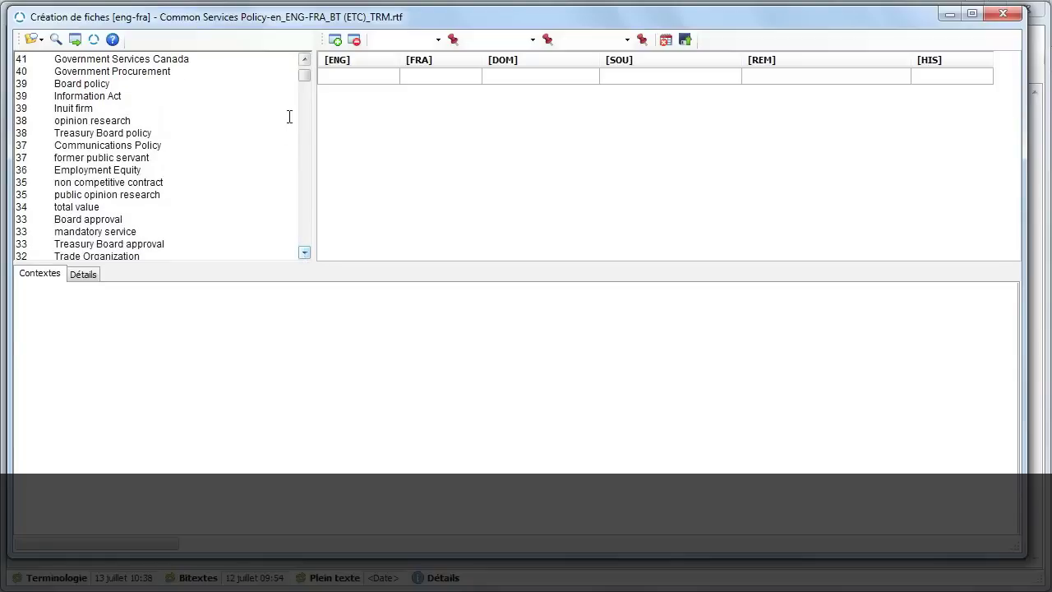
{"action": "left_click_drag", "start_coordinate": [305, 77], "coordinate": [306, 74]}
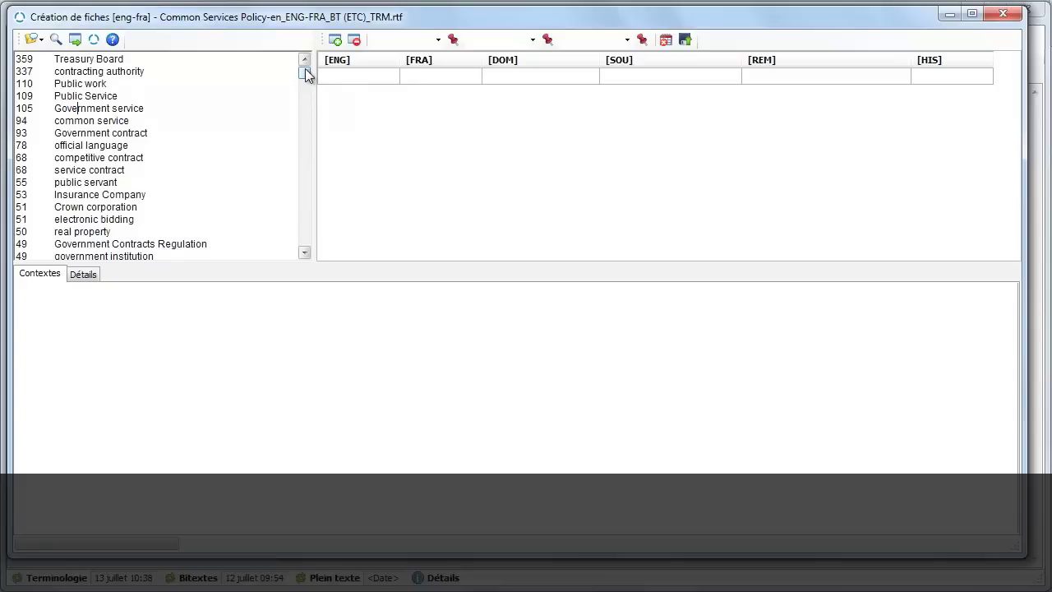
Step: Choose Fédéral as the domain for the records, and widen the ENG and FRA columns of the grid
{"action": "left_click", "coordinate": [439, 44]}
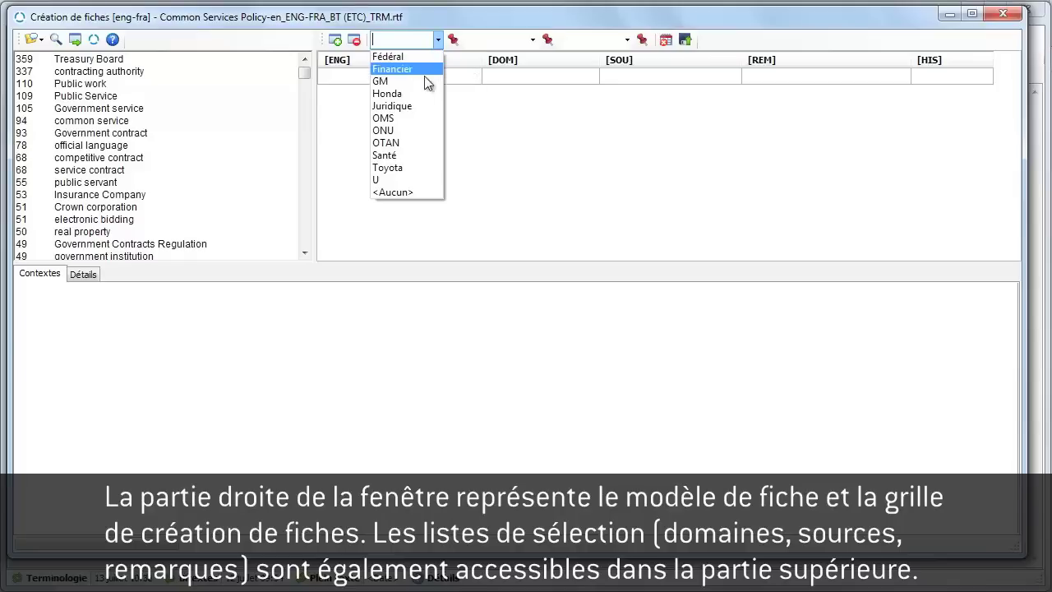
{"action": "left_click", "coordinate": [417, 57]}
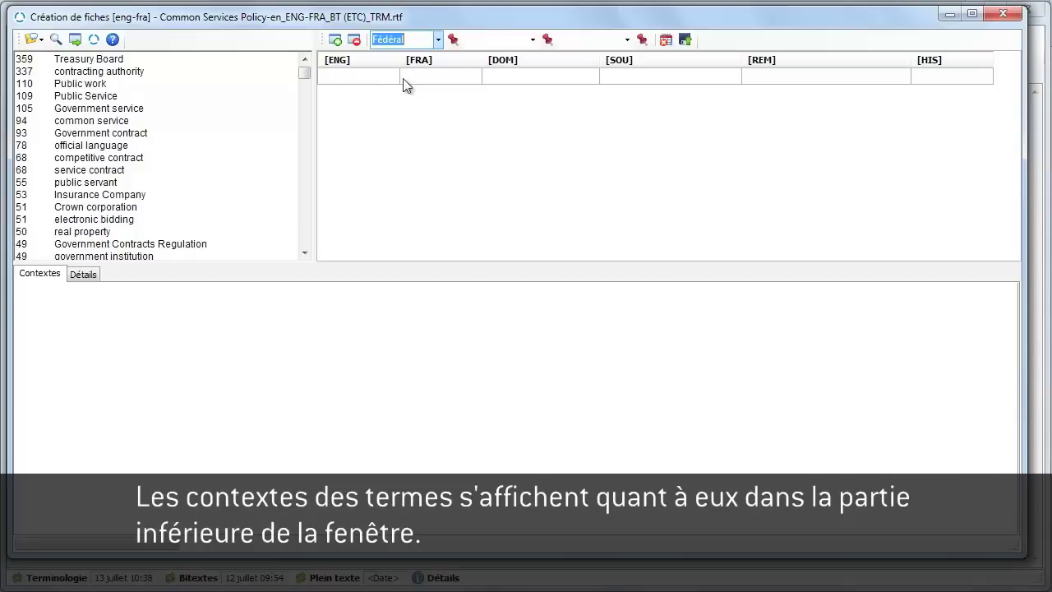
{"action": "left_click", "coordinate": [400, 59]}
{"action": "left_click_drag", "start_coordinate": [400, 59], "coordinate": [422, 59]}
{"action": "left_click_drag", "start_coordinate": [503, 60], "coordinate": [510, 59]}
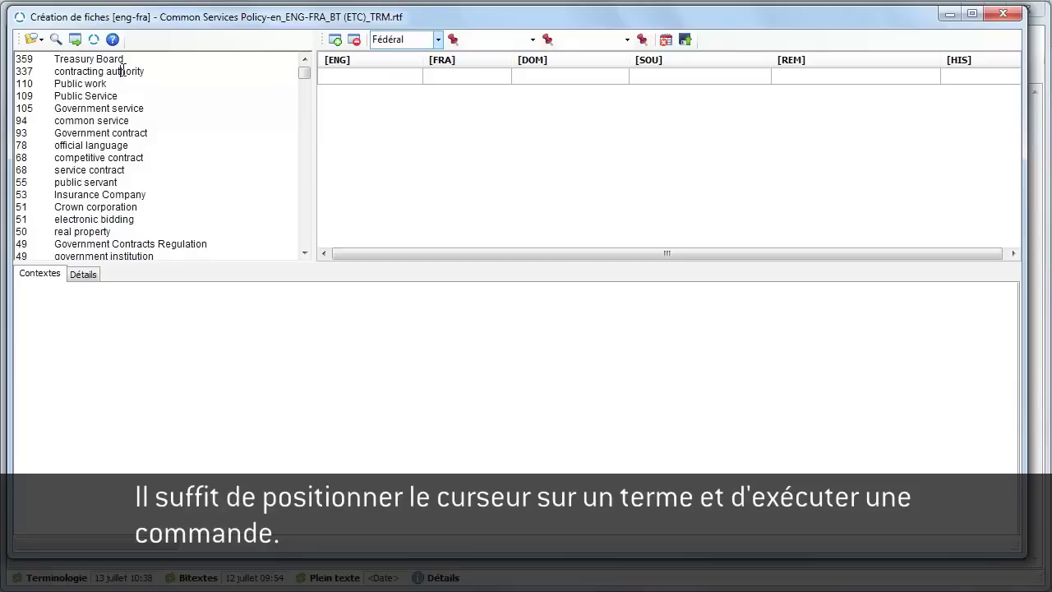
Step: Display the contexts for the term "contracting authority" and review its bilingual segments
{"action": "left_click", "coordinate": [58, 41]}
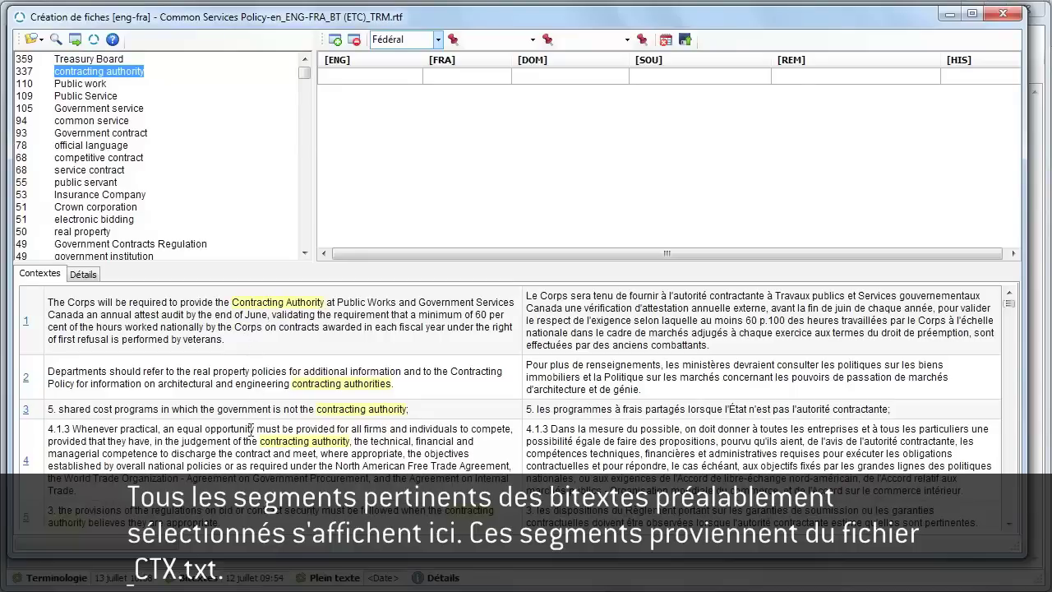
{"action": "scroll", "coordinate": [243, 485], "scroll_direction": "down", "scroll_amount": 1}
{"action": "scroll", "coordinate": [243, 493], "scroll_direction": "up", "scroll_amount": 1}
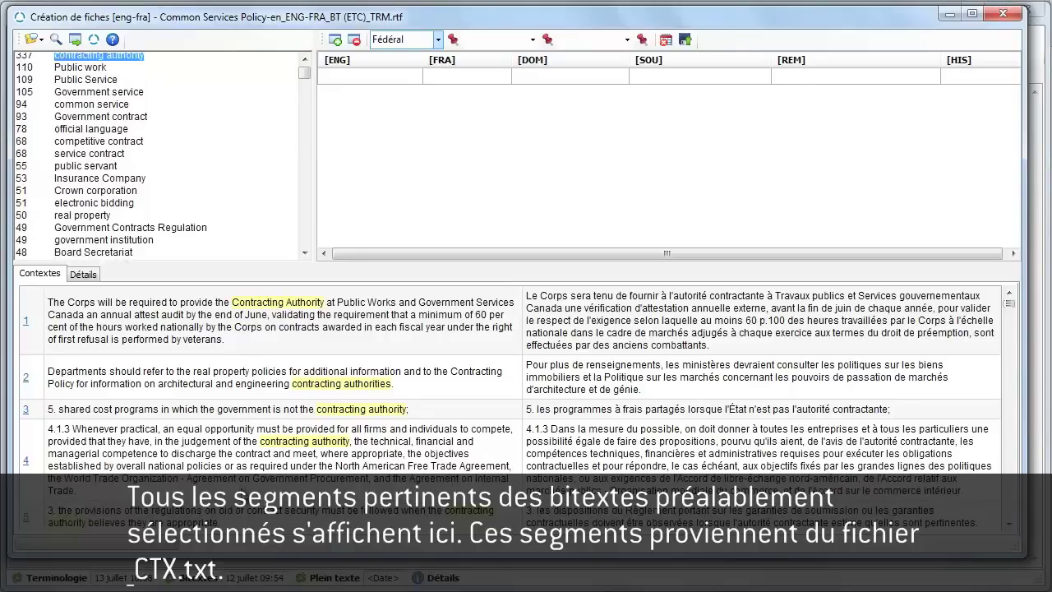
{"action": "left_click", "coordinate": [244, 493]}
{"action": "scroll", "coordinate": [245, 493], "scroll_direction": "down", "scroll_amount": 3}
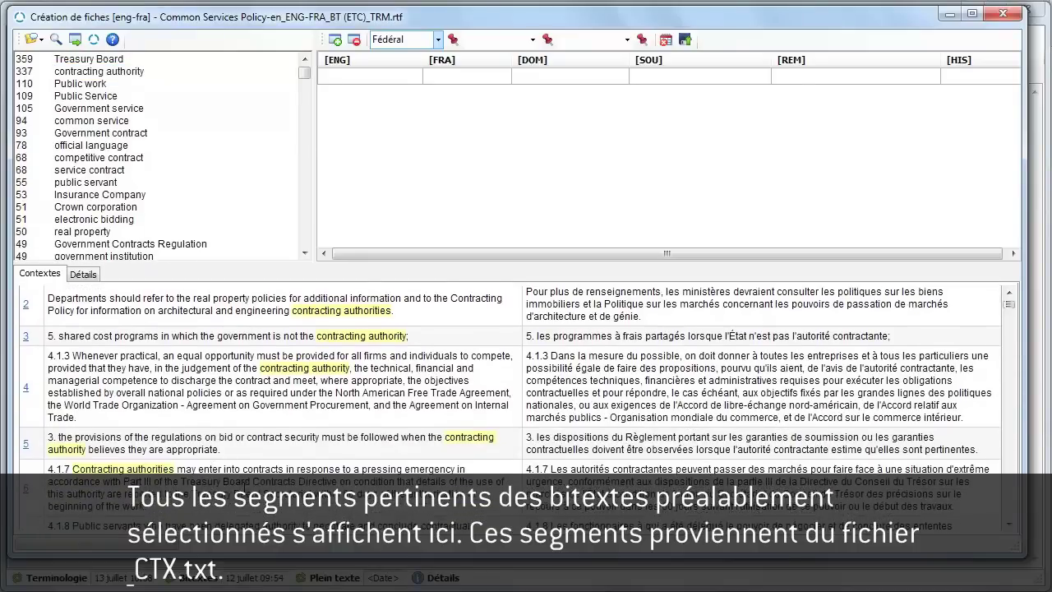
{"action": "scroll", "coordinate": [244, 487], "scroll_direction": "down", "scroll_amount": 6}
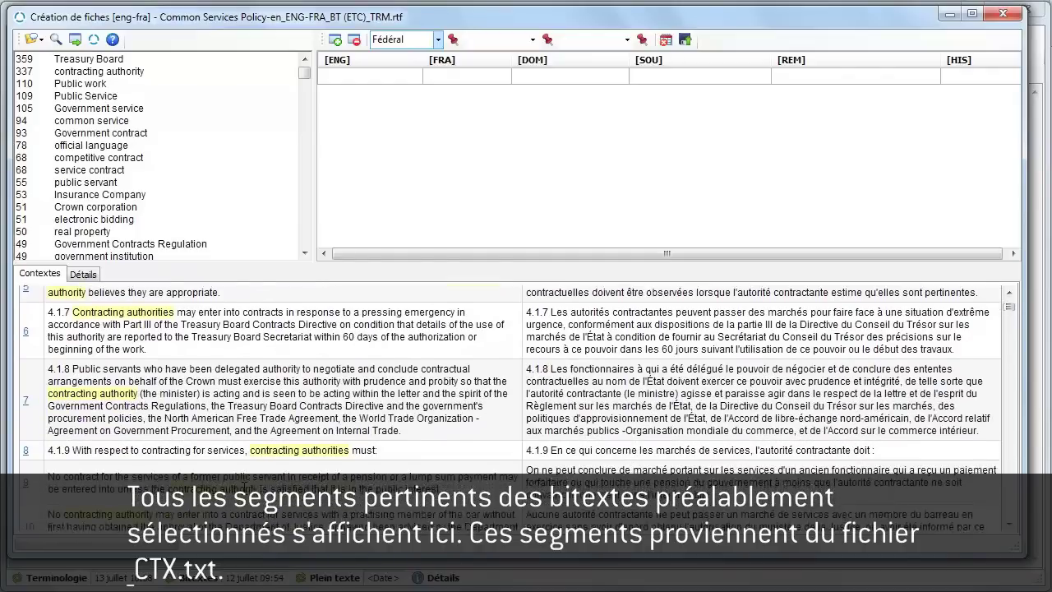
{"action": "scroll", "coordinate": [244, 492], "scroll_direction": "down", "scroll_amount": 4}
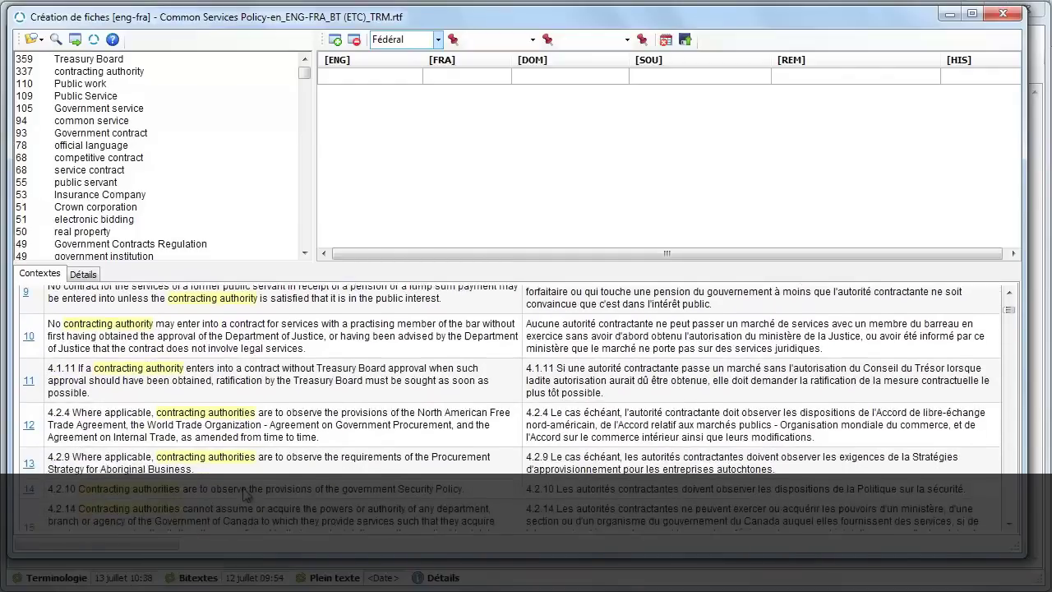
{"action": "scroll", "coordinate": [244, 492], "scroll_direction": "up", "scroll_amount": 3}
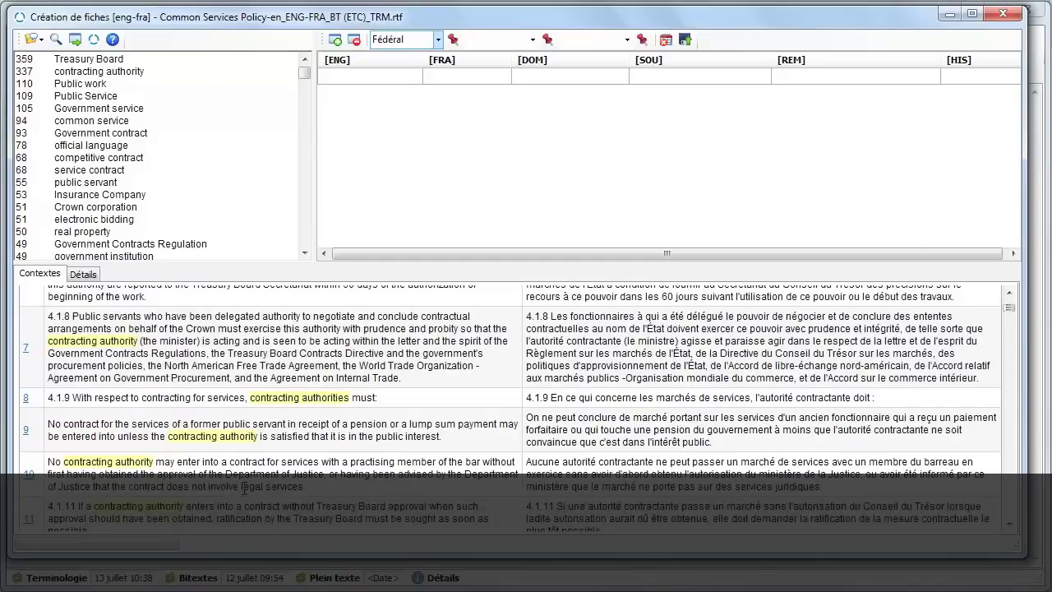
{"action": "scroll", "coordinate": [244, 490], "scroll_direction": "up", "scroll_amount": 2}
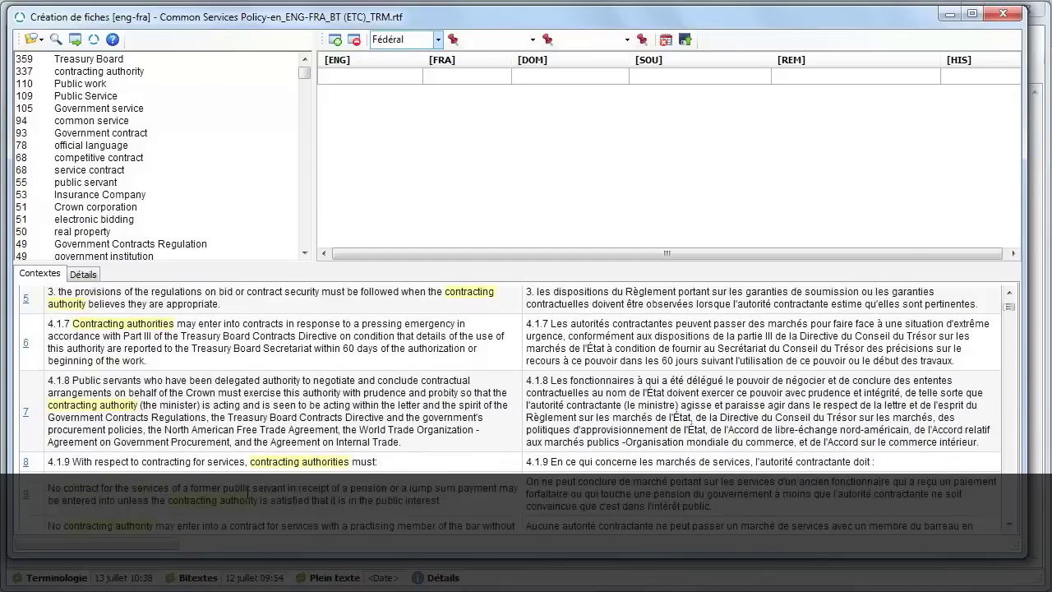
Step: View segment 8 within its full bitext, and return to the list of contexts
{"action": "left_click", "coordinate": [24, 463]}
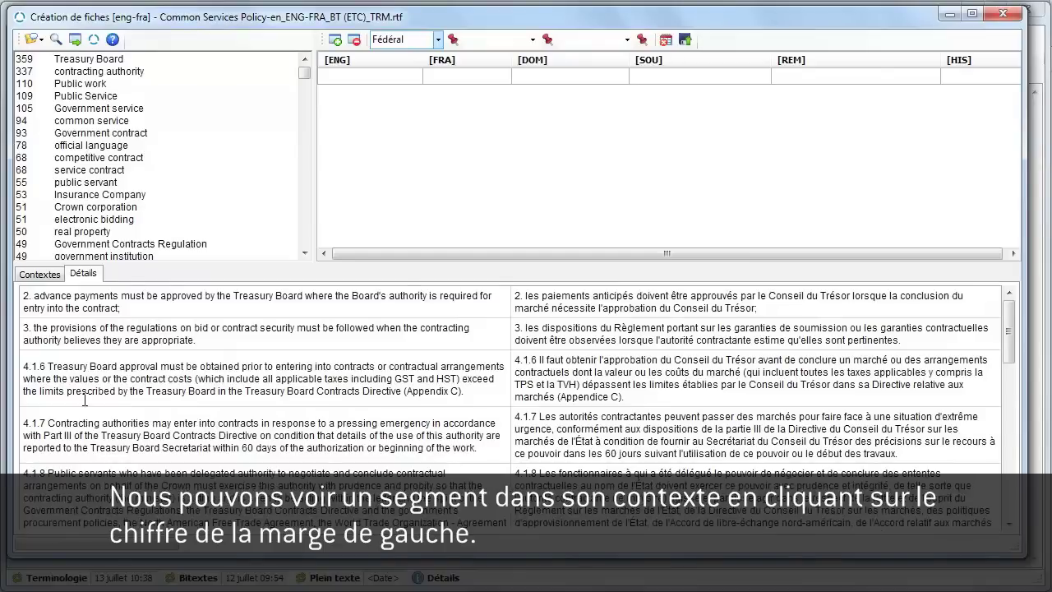
{"action": "scroll", "coordinate": [230, 386], "scroll_direction": "down", "scroll_amount": 5}
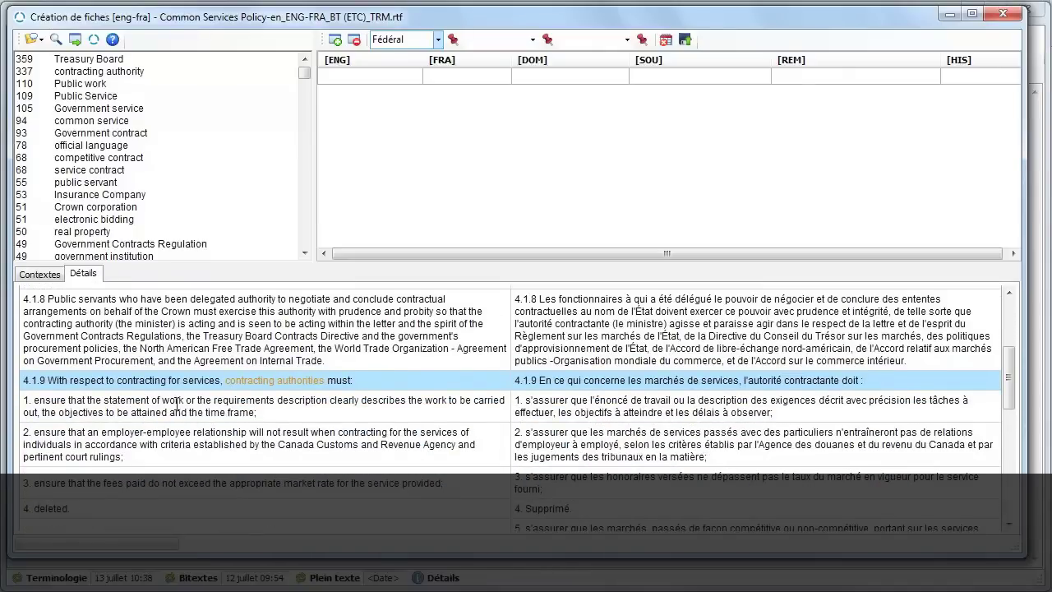
{"action": "left_click", "coordinate": [39, 275]}
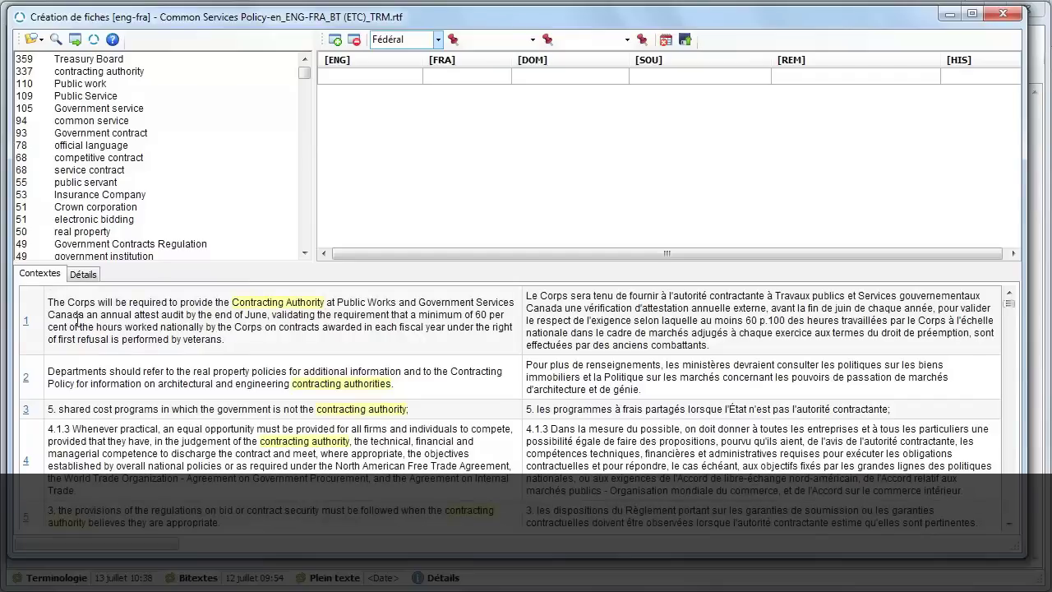
Step: View segment 2 within its full bitext, read the surrounding segments, and return to the list of contexts
{"action": "left_click", "coordinate": [26, 379]}
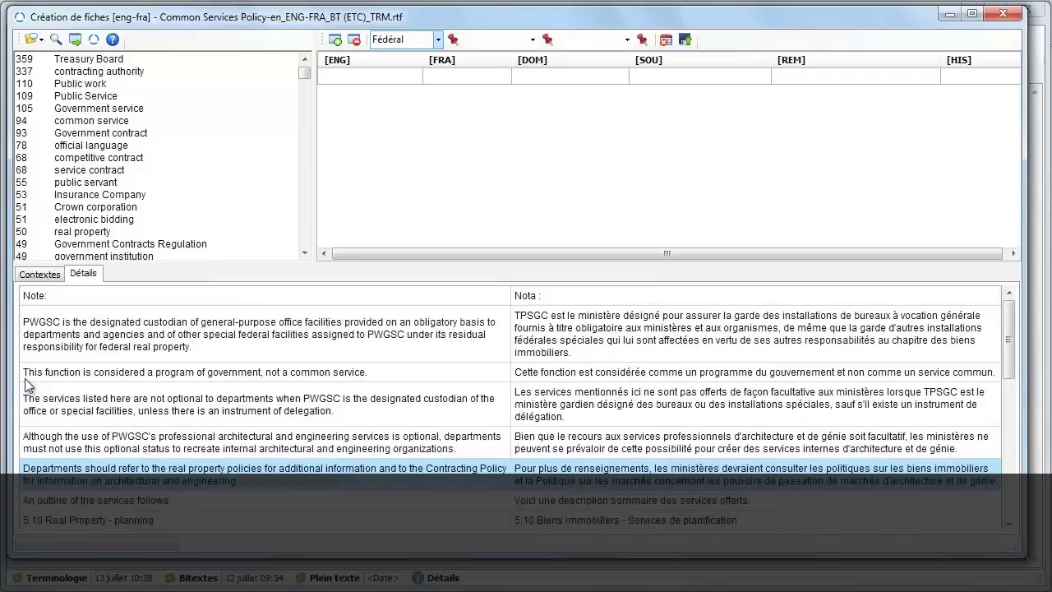
{"action": "scroll", "coordinate": [151, 381], "scroll_direction": "down", "scroll_amount": 5}
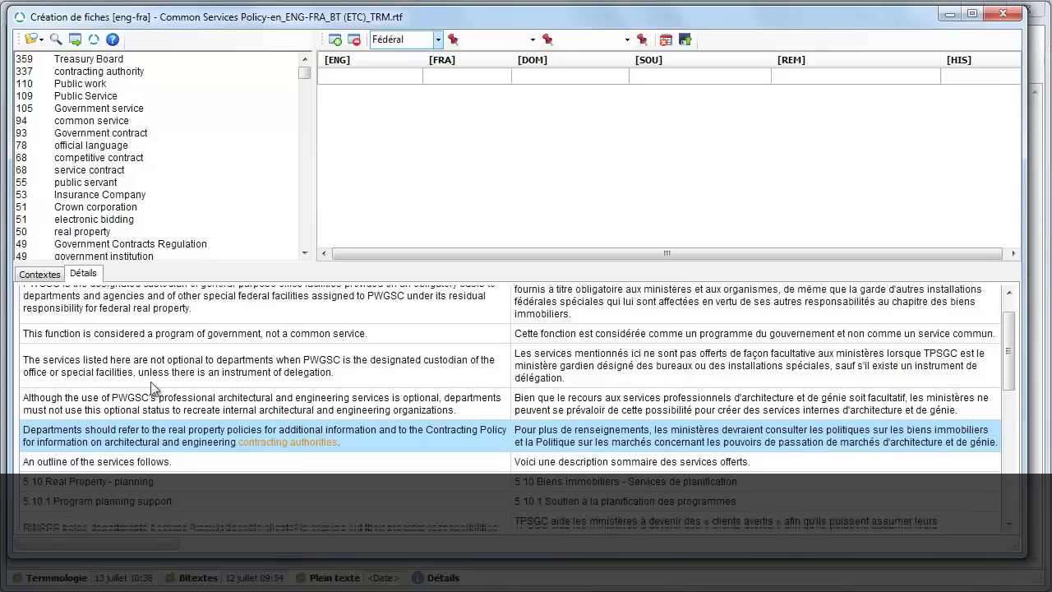
{"action": "scroll", "coordinate": [144, 376], "scroll_direction": "up", "scroll_amount": 4}
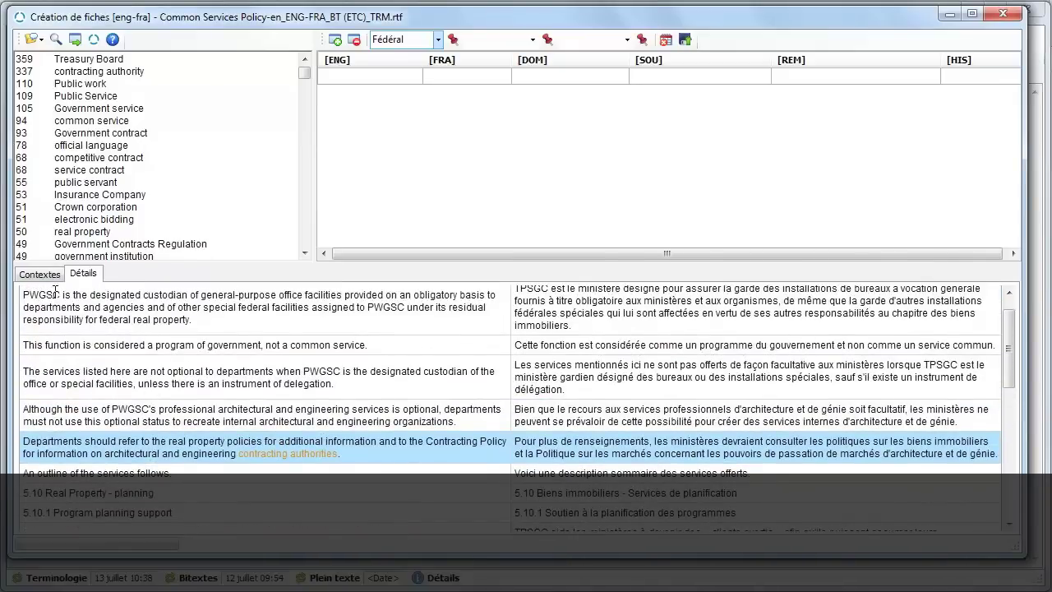
{"action": "left_click", "coordinate": [46, 278]}
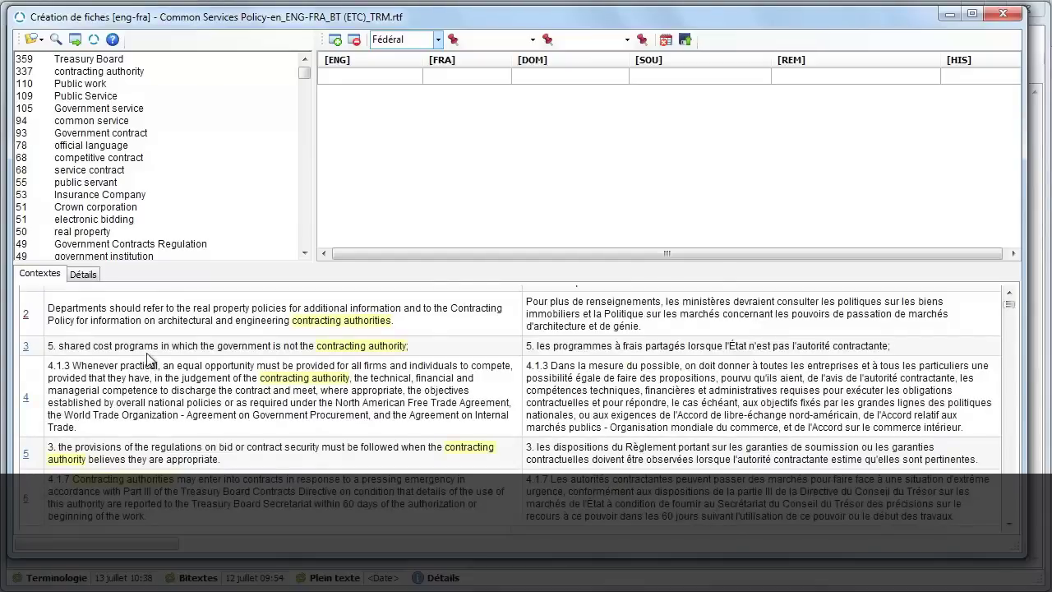
Step: Transfer the term "contracting authority" to the grid with its contexts displayed, narrow the DOM column and widen the FRA column
{"action": "left_click", "coordinate": [114, 72]}
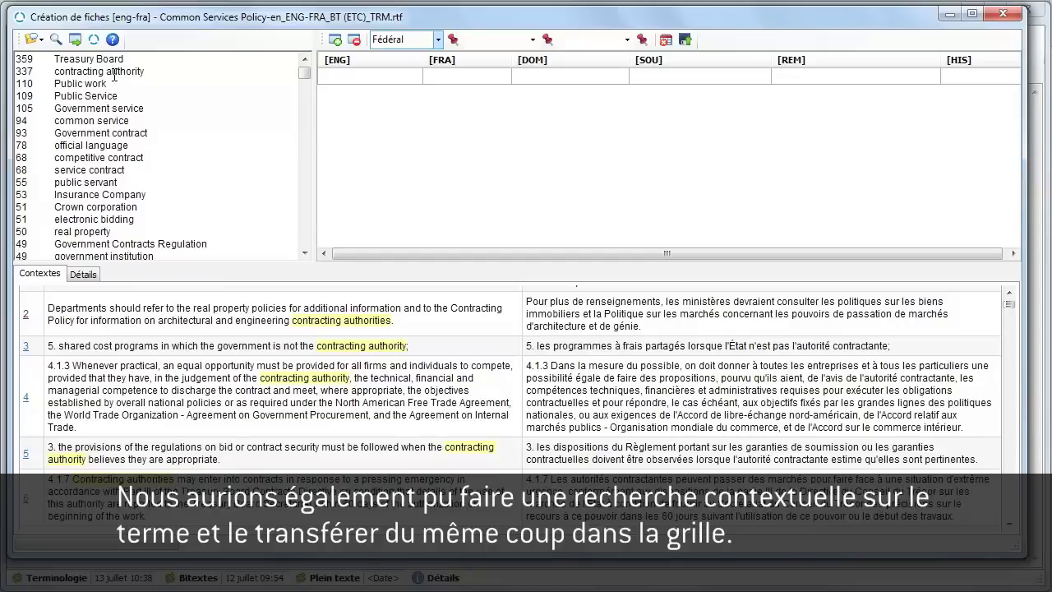
{"action": "left_click", "coordinate": [74, 42]}
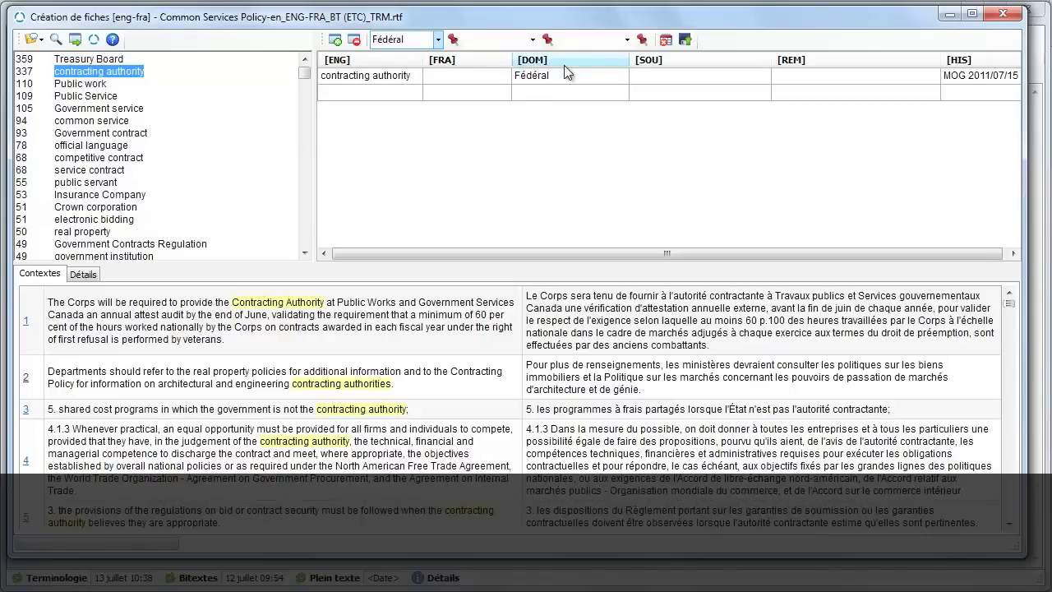
{"action": "left_click_drag", "start_coordinate": [629, 60], "coordinate": [592, 62]}
{"action": "left_click_drag", "start_coordinate": [509, 60], "coordinate": [558, 60]}
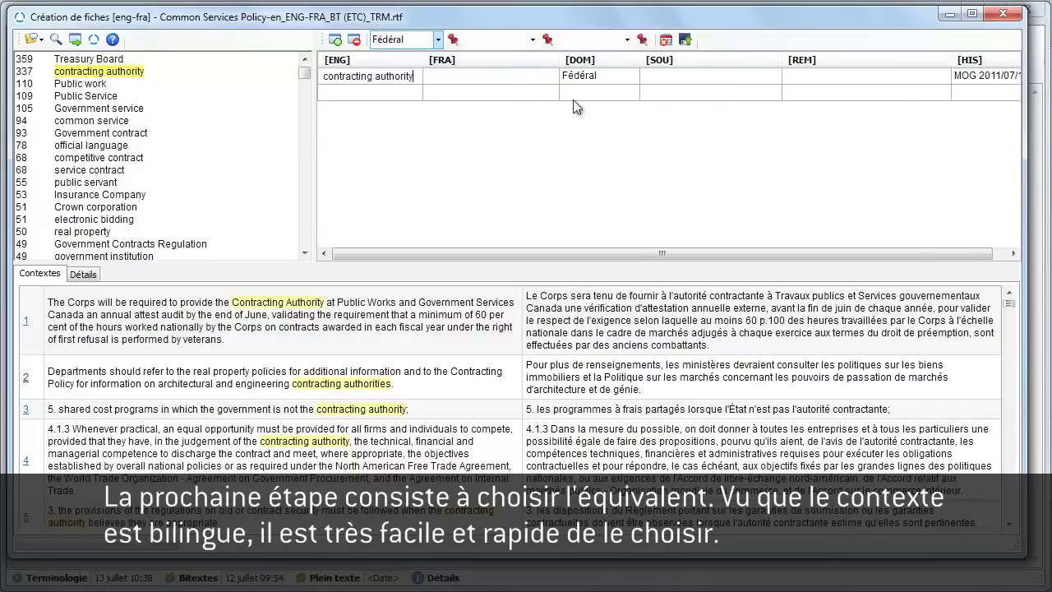
Step: Copy "l'autorité contractante" from the French text of context 1 to the FRA field of the "contracting authority" record
{"action": "left_click_drag", "start_coordinate": [647, 252], "coordinate": [726, 242]}
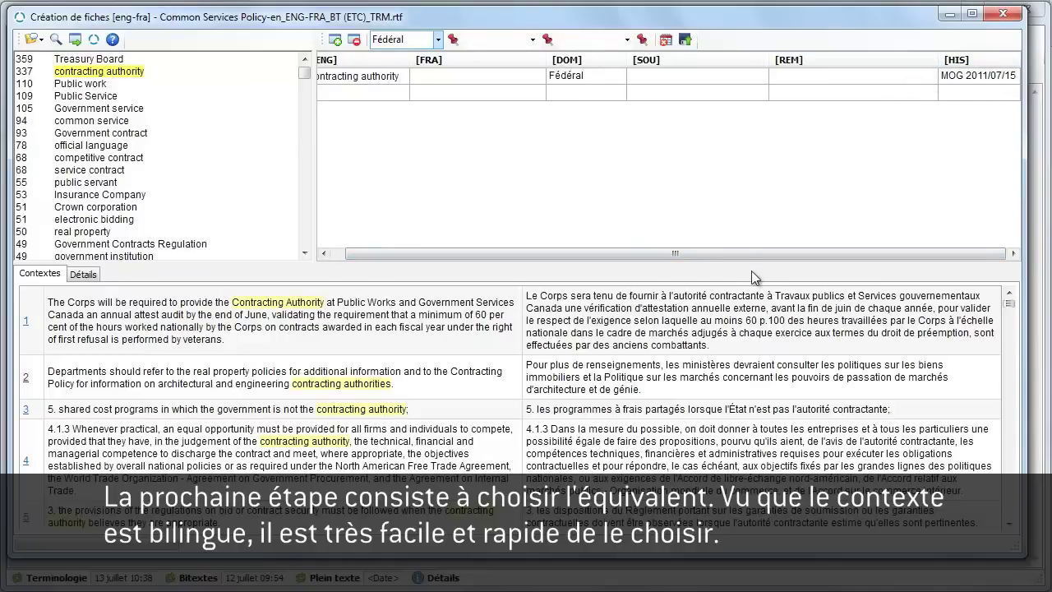
{"action": "left_click", "coordinate": [763, 294]}
{"action": "left_click_drag", "start_coordinate": [762, 294], "coordinate": [678, 291]}
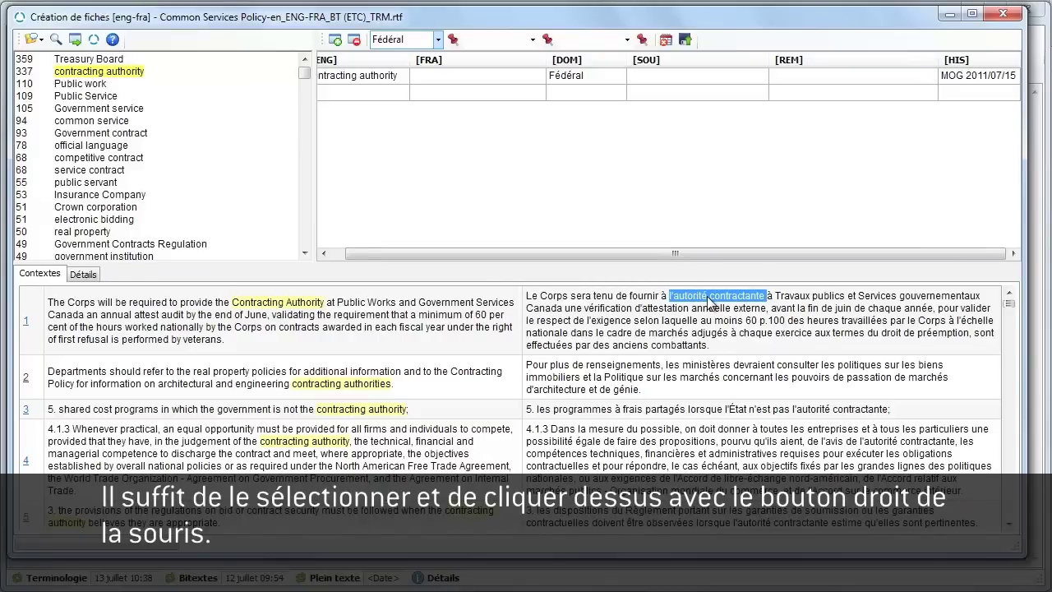
{"action": "right_click", "coordinate": [708, 301]}
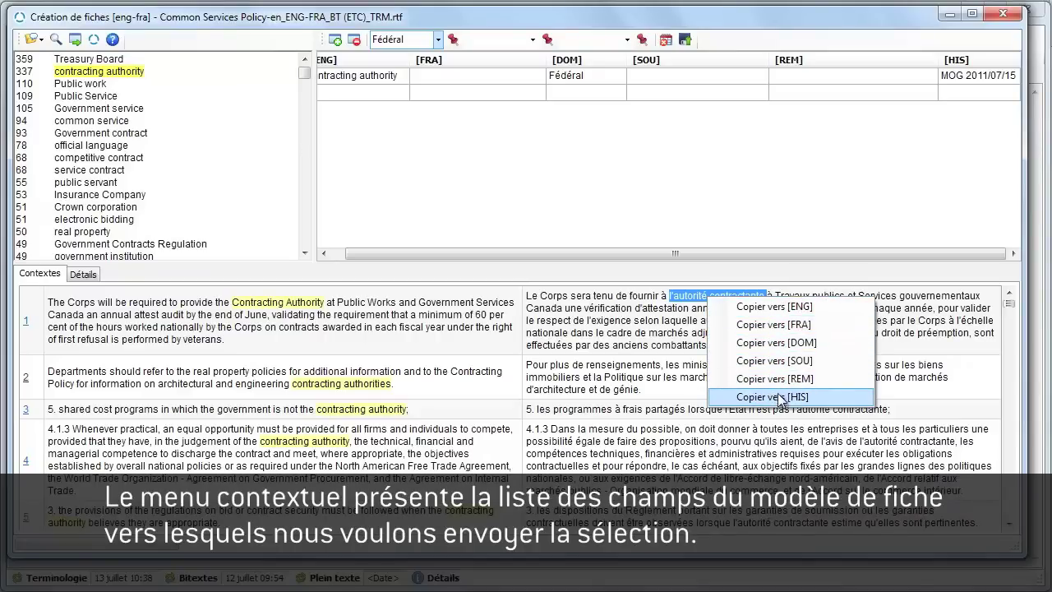
{"action": "left_click", "coordinate": [795, 329]}
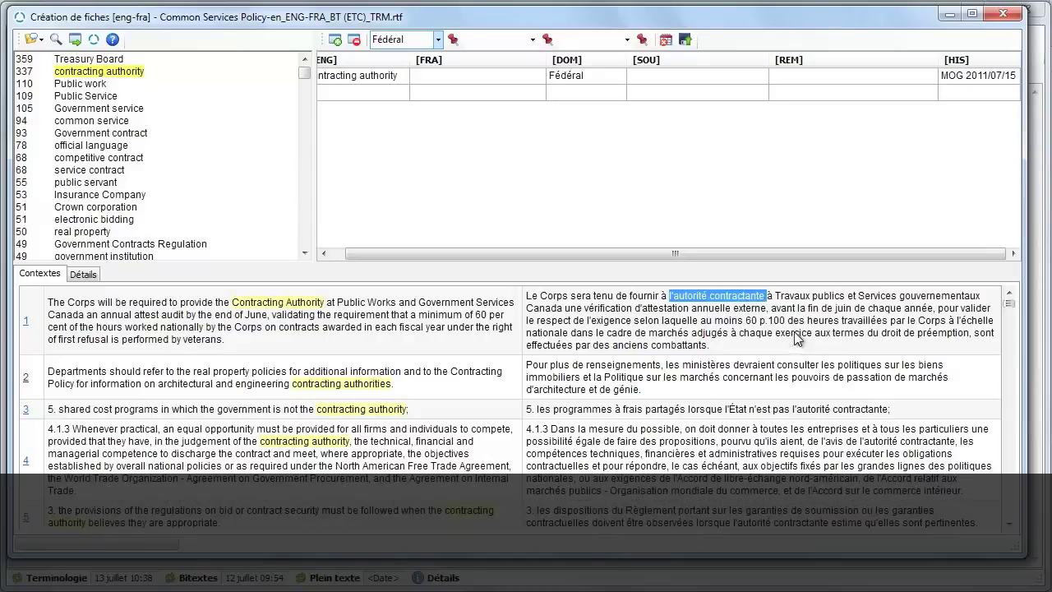
Step: Remove the article from the French term in the "contracting authority" record so that it reads "autorité contractante"
{"action": "left_click_drag", "start_coordinate": [738, 252], "coordinate": [699, 254]}
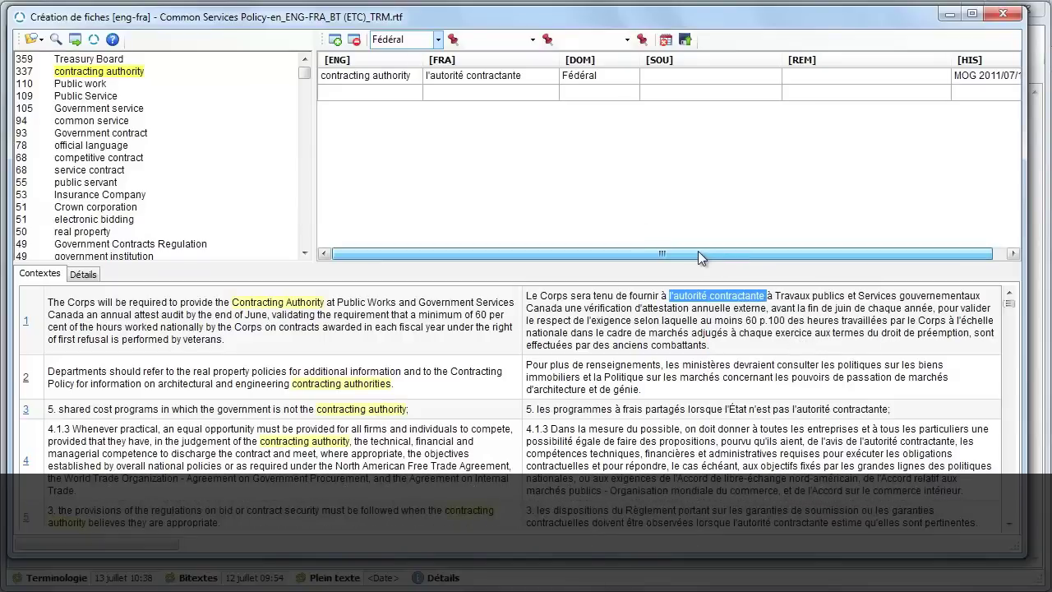
{"action": "double_click", "coordinate": [441, 75]}
{"action": "left_click", "coordinate": [435, 76]}
{"action": "key", "text": "BackSpace"}
{"action": "key", "text": "BackSpace"}
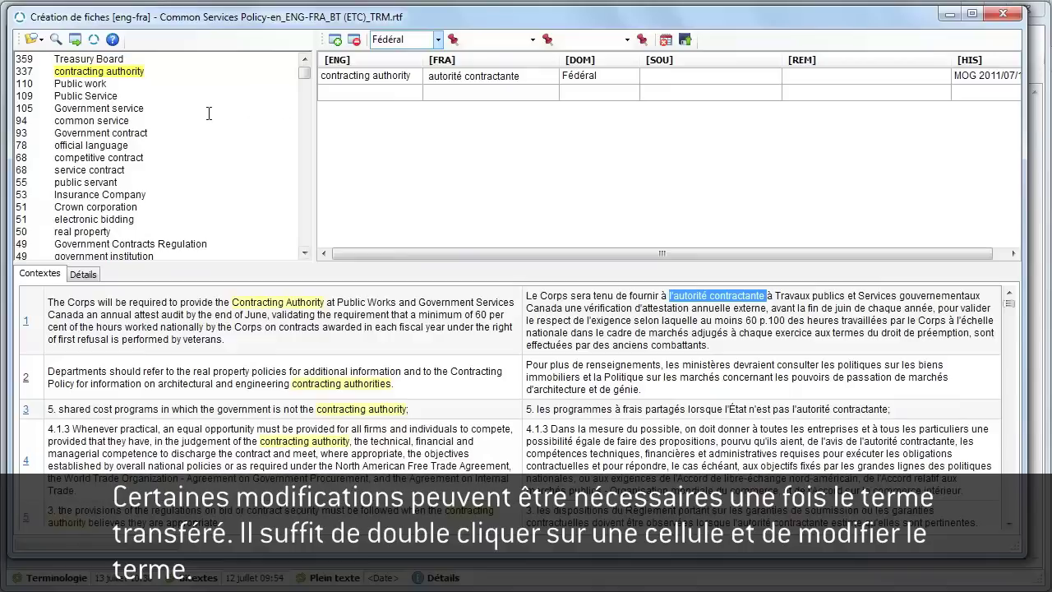
Step: Transfer "Treasury Board Secretariat" to the grid and copy "Secrétariat du Conseil du Trésor" from context 1 to its FRA field
{"action": "scroll", "coordinate": [208, 113], "scroll_direction": "down", "scroll_amount": 3}
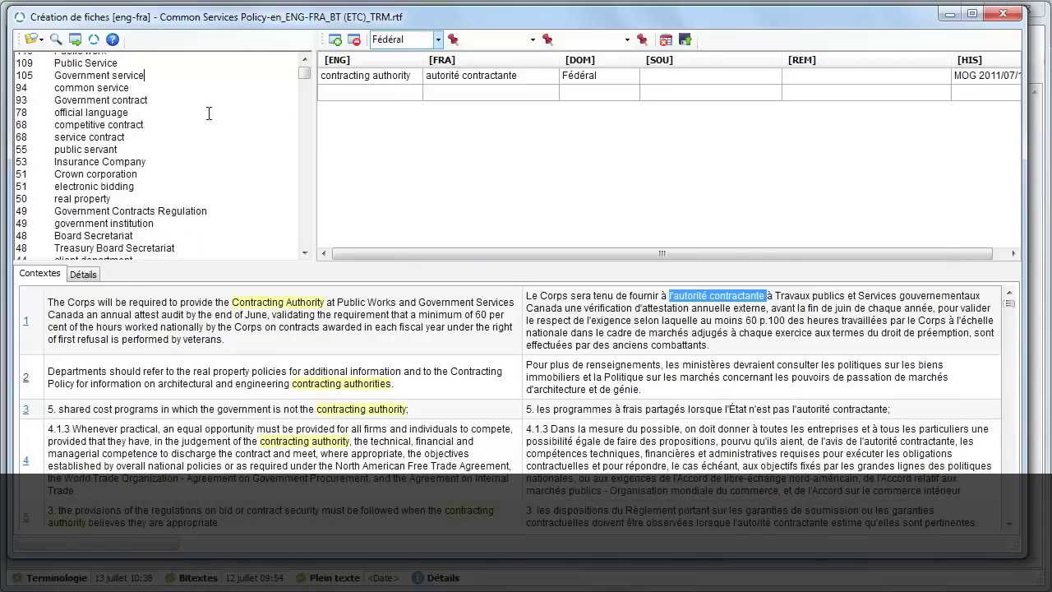
{"action": "scroll", "coordinate": [209, 113], "scroll_direction": "down", "scroll_amount": 1}
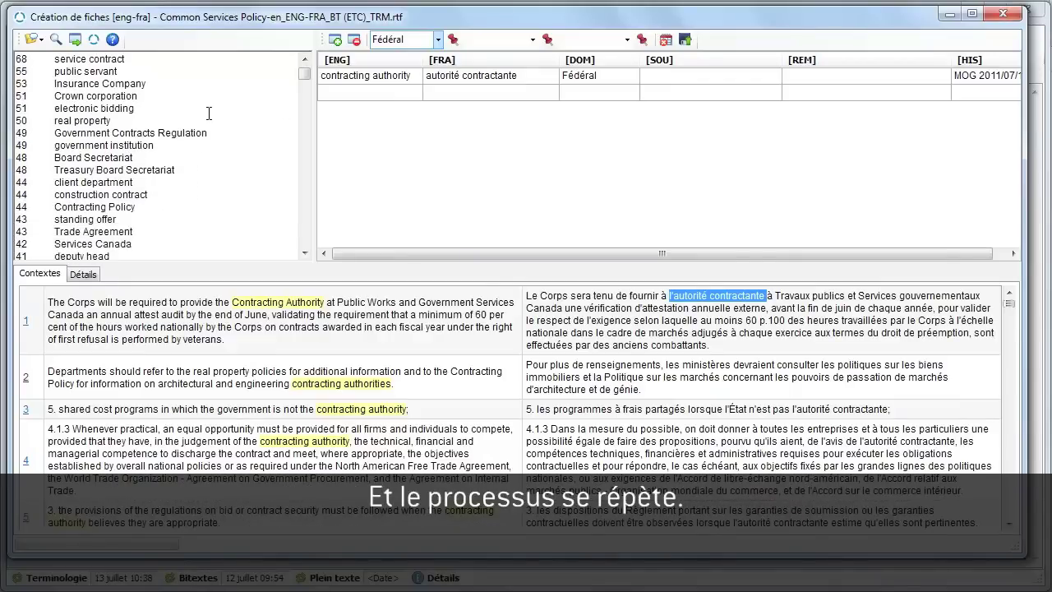
{"action": "scroll", "coordinate": [209, 113], "scroll_direction": "down", "scroll_amount": 1}
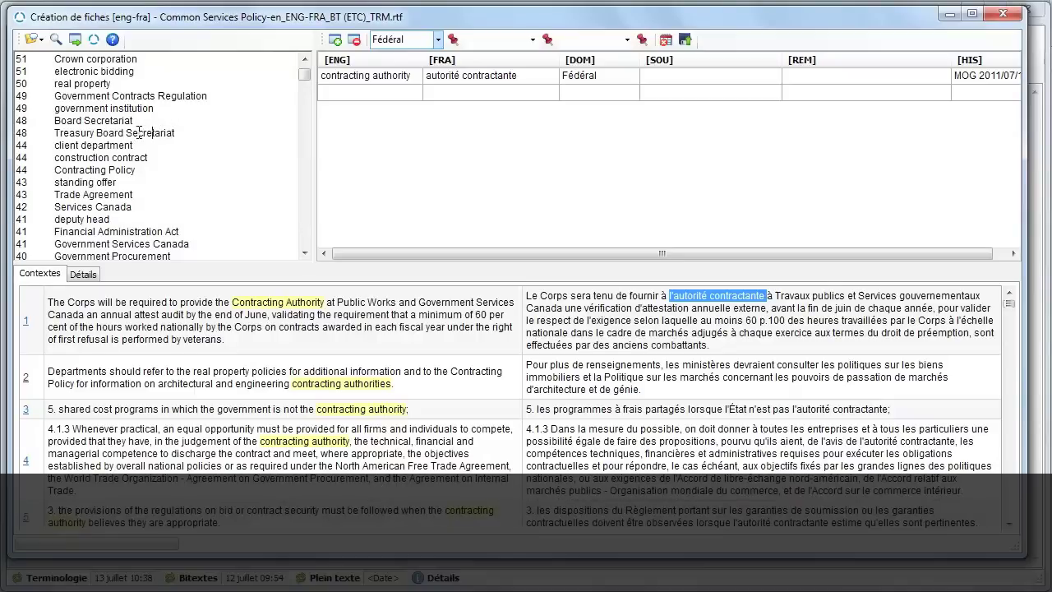
{"action": "left_click", "coordinate": [75, 40]}
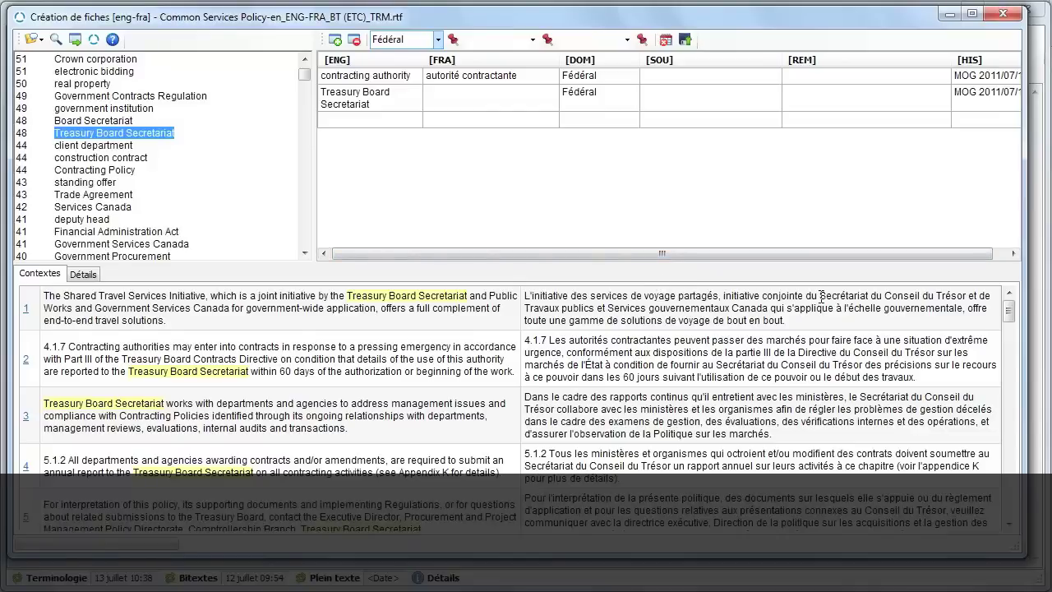
{"action": "left_click_drag", "start_coordinate": [820, 296], "coordinate": [962, 300]}
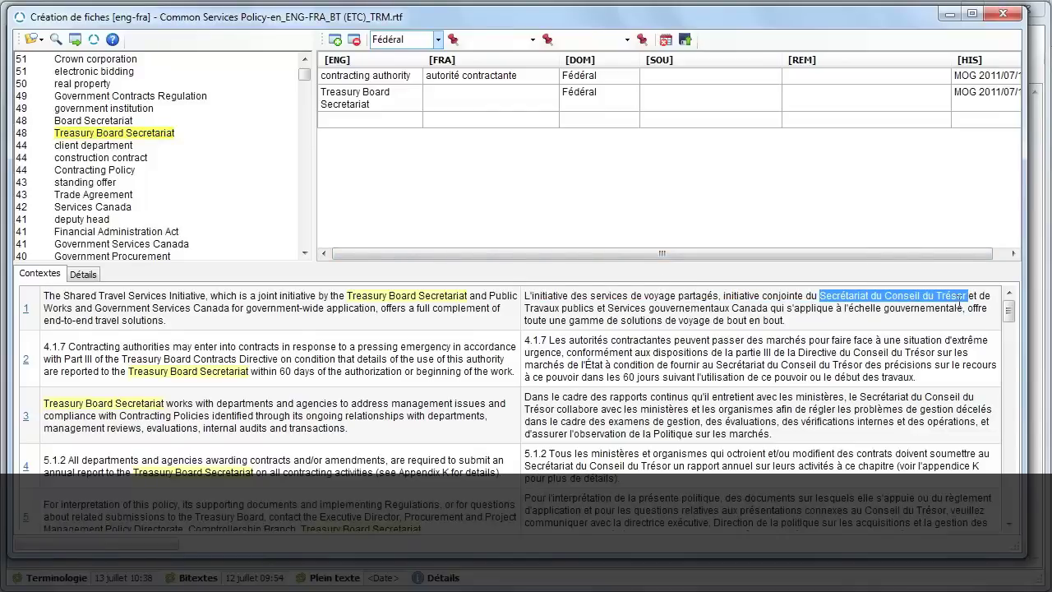
{"action": "right_click", "coordinate": [907, 303]}
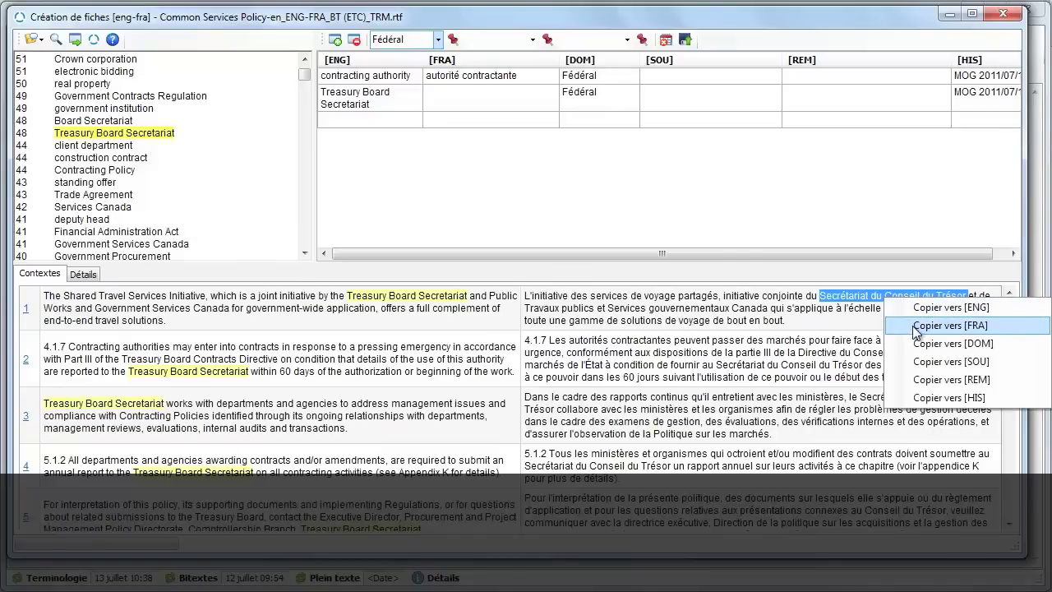
{"action": "left_click", "coordinate": [913, 327]}
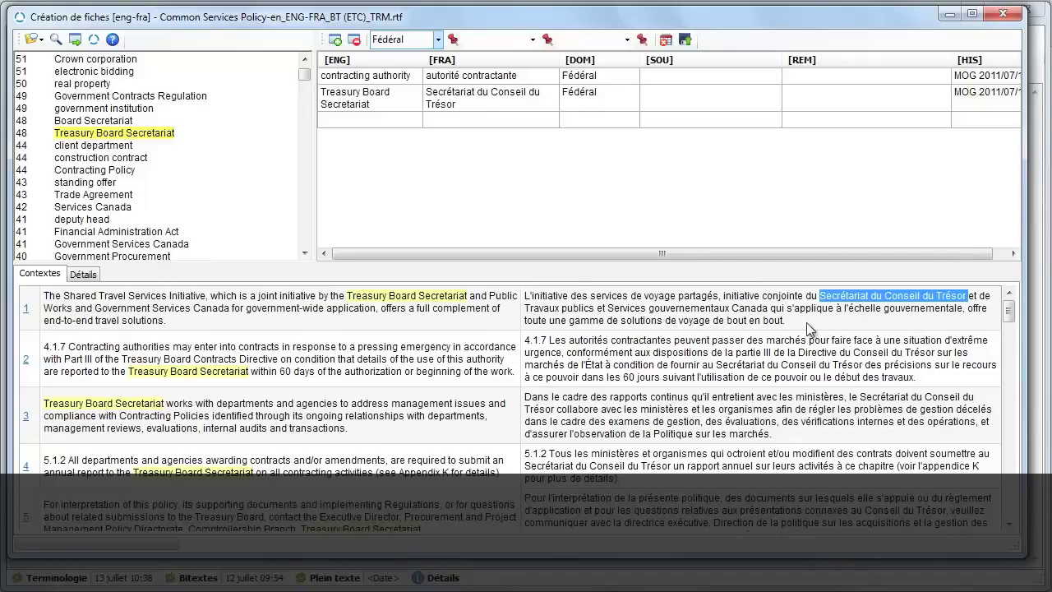
Step: Copy the complete English and French text of context 1 to the REM field of the "Treasury Board Secretariat" record
{"action": "left_click_drag", "start_coordinate": [807, 322], "coordinate": [45, 297]}
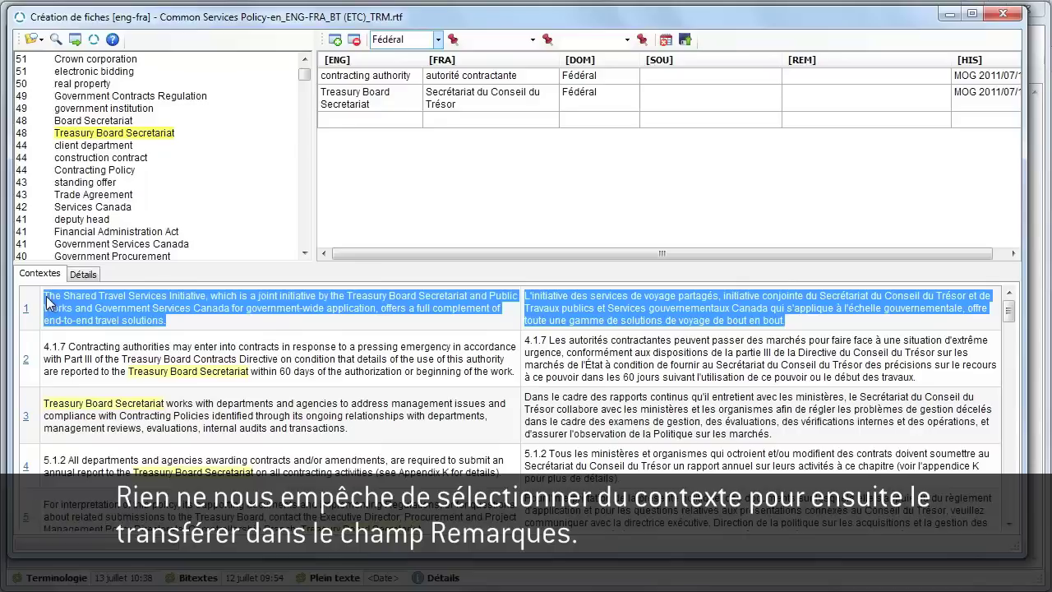
{"action": "right_click", "coordinate": [96, 305]}
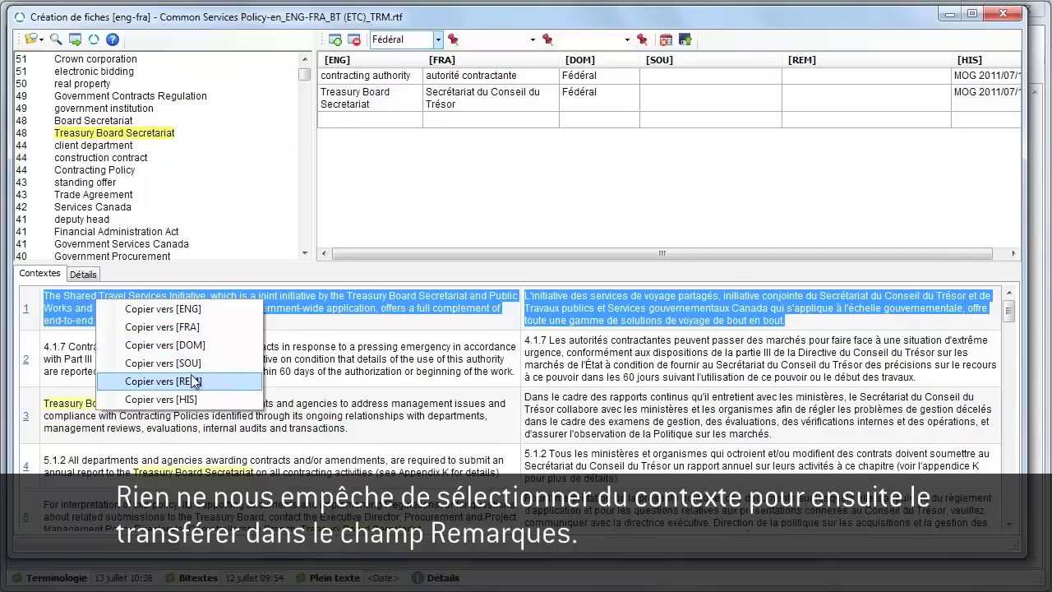
{"action": "left_click", "coordinate": [245, 382]}
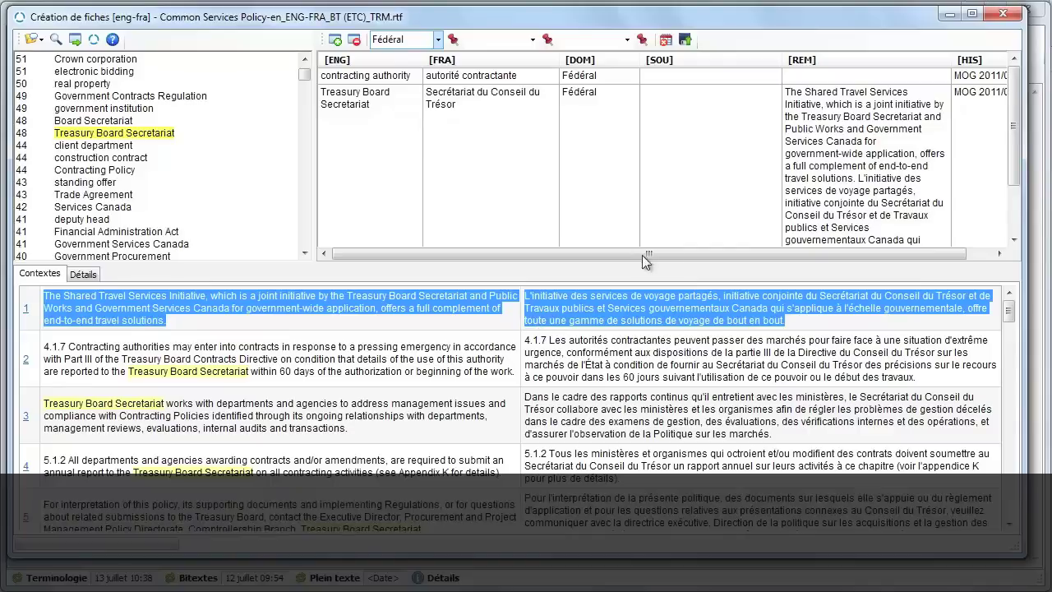
Step: Widen the REM column and increase the height of the record grid to show the whole remark
{"action": "left_click_drag", "start_coordinate": [952, 60], "coordinate": [981, 60]}
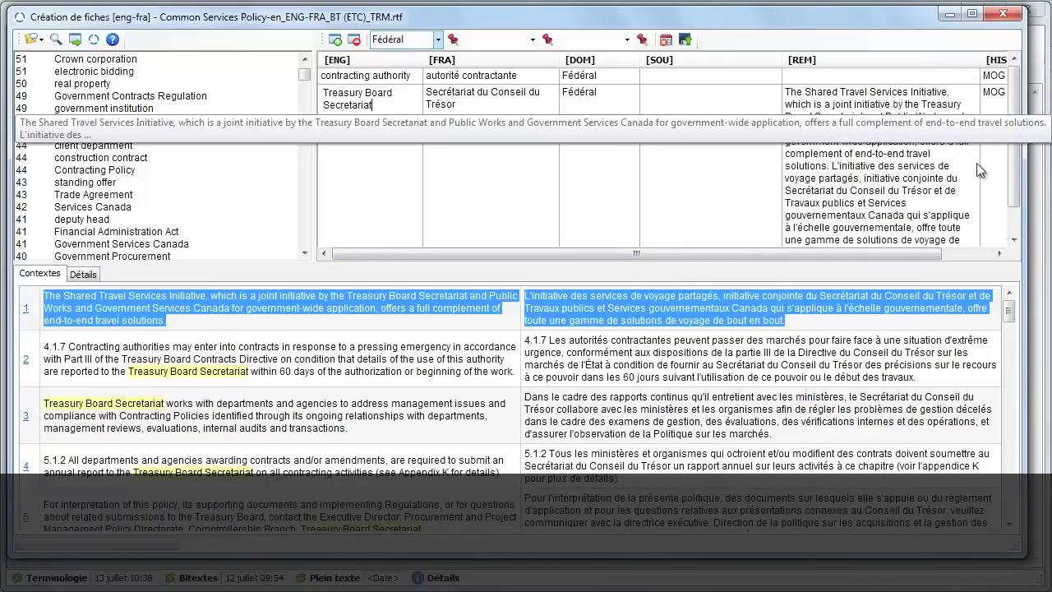
{"action": "mouse_move", "coordinate": [1015, 171]}
{"action": "left_mouse_down"}
{"action": "mouse_move", "coordinate": [1015, 196]}
{"action": "mouse_move", "coordinate": [1015, 171]}
{"action": "left_mouse_up"}
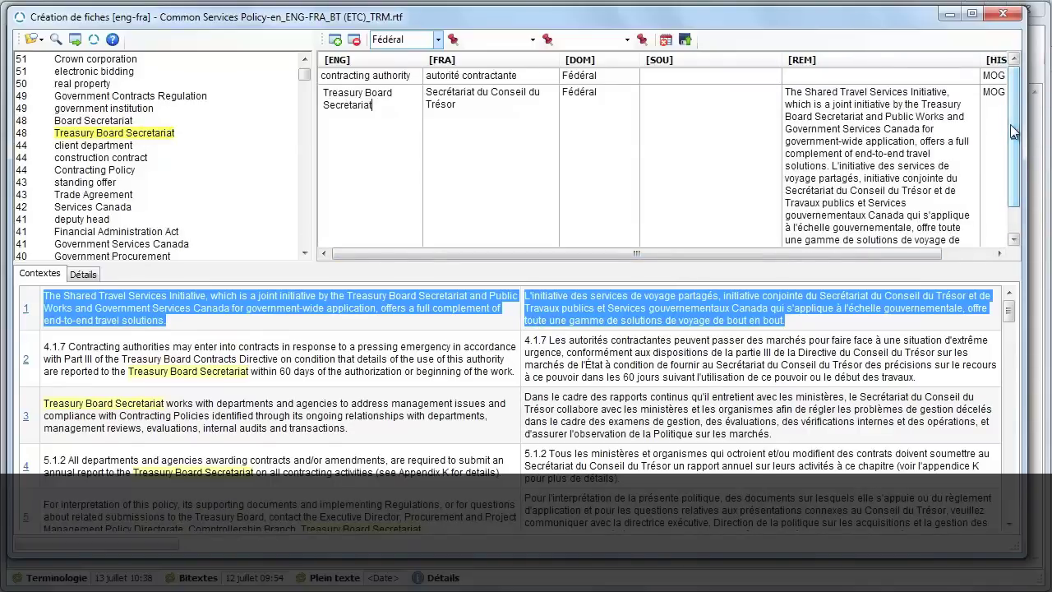
{"action": "left_click_drag", "start_coordinate": [699, 264], "coordinate": [688, 315]}
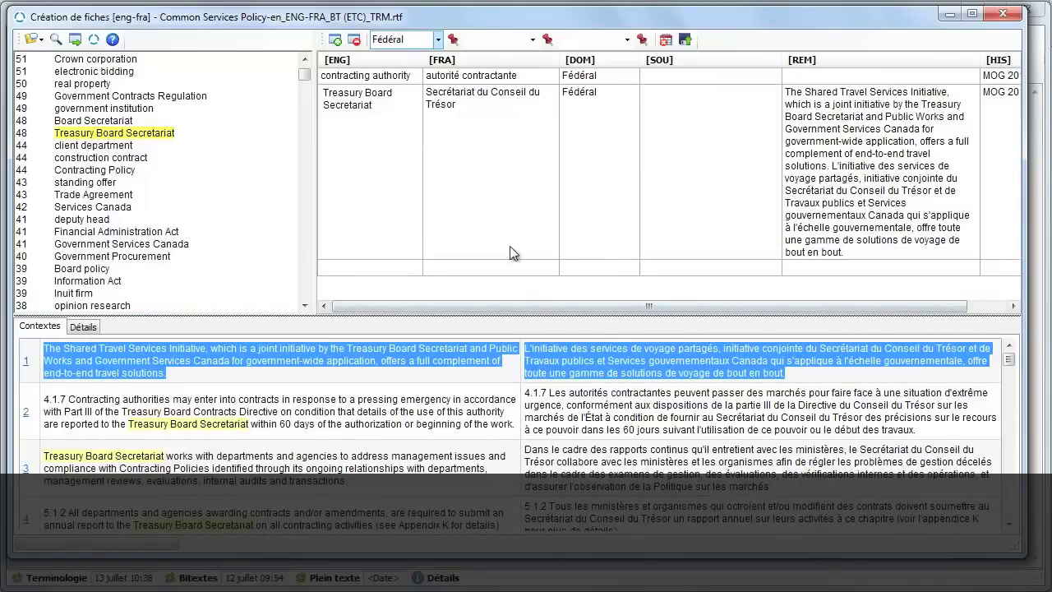
Step: Transfer "Financial Administration Act" to the grid and copy "Loi sur la gestion des finances publique" from context 1 to its FRA field
{"action": "right_click", "coordinate": [137, 232]}
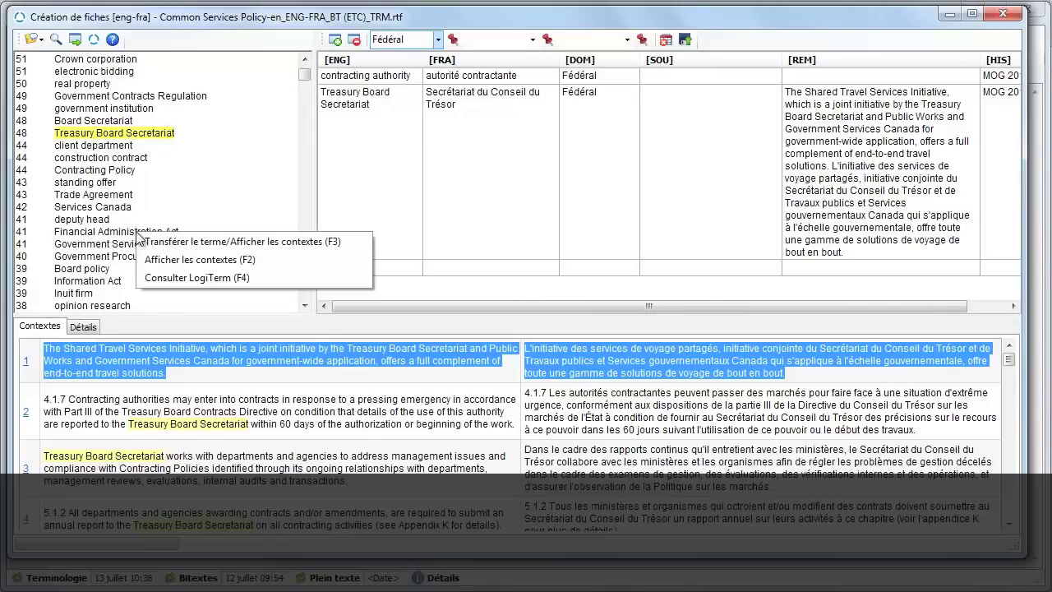
{"action": "left_click", "coordinate": [227, 242]}
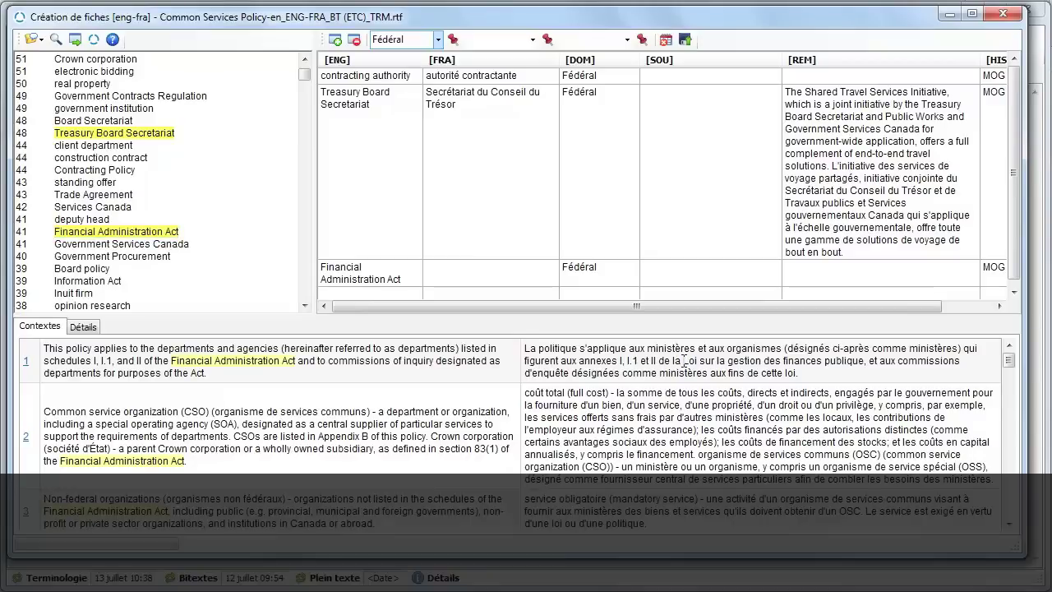
{"action": "left_click_drag", "start_coordinate": [684, 360], "coordinate": [832, 366]}
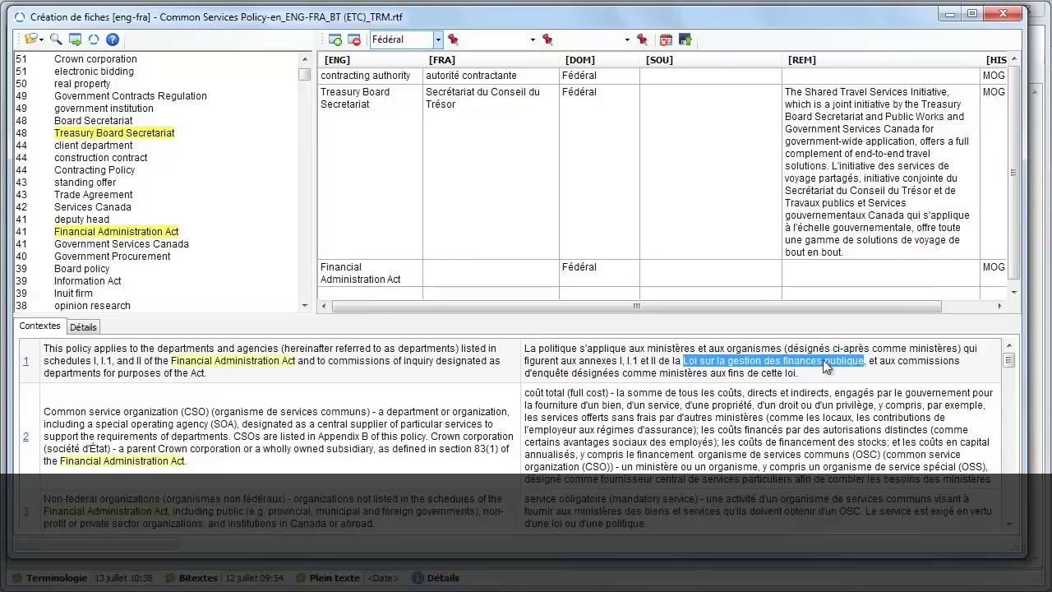
{"action": "right_click", "coordinate": [798, 364]}
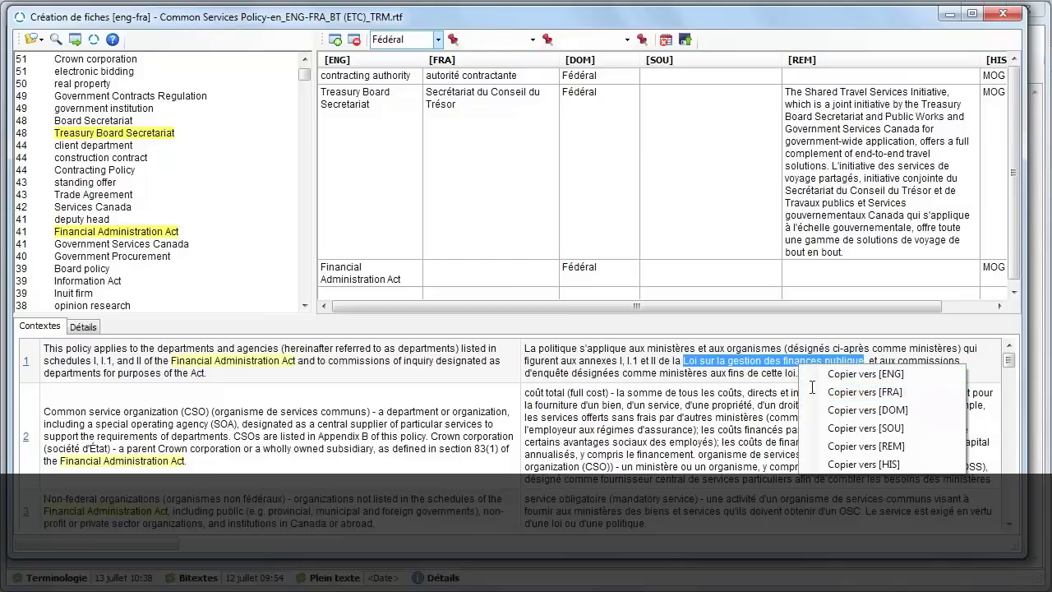
{"action": "left_click", "coordinate": [812, 391]}
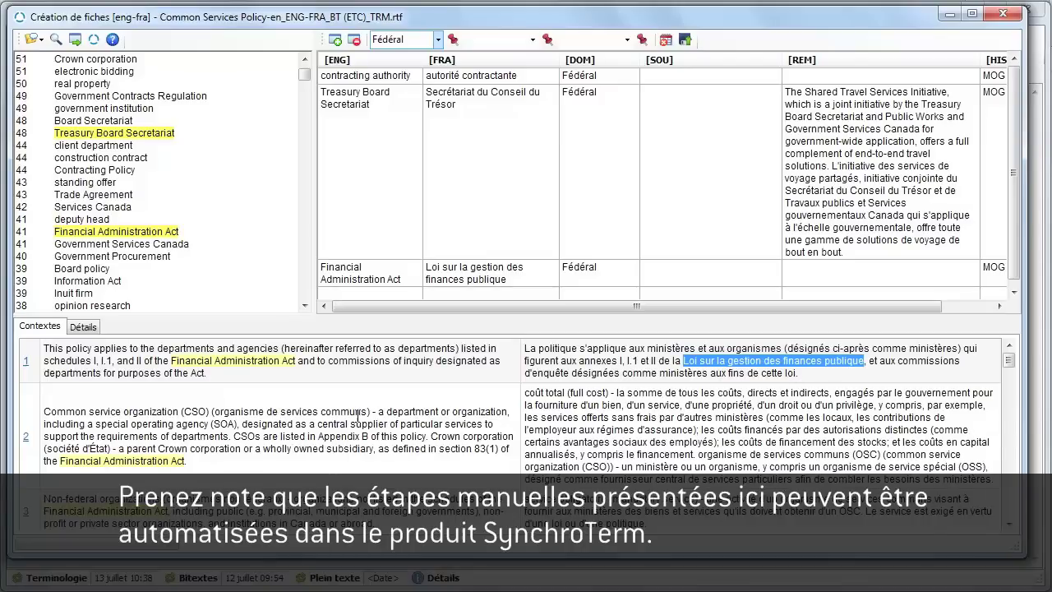
Step: Create a record for "Common service organization" from context 2 and copy "organisme de services communs" to its FRA field
{"action": "left_click_drag", "start_coordinate": [179, 411], "coordinate": [45, 413]}
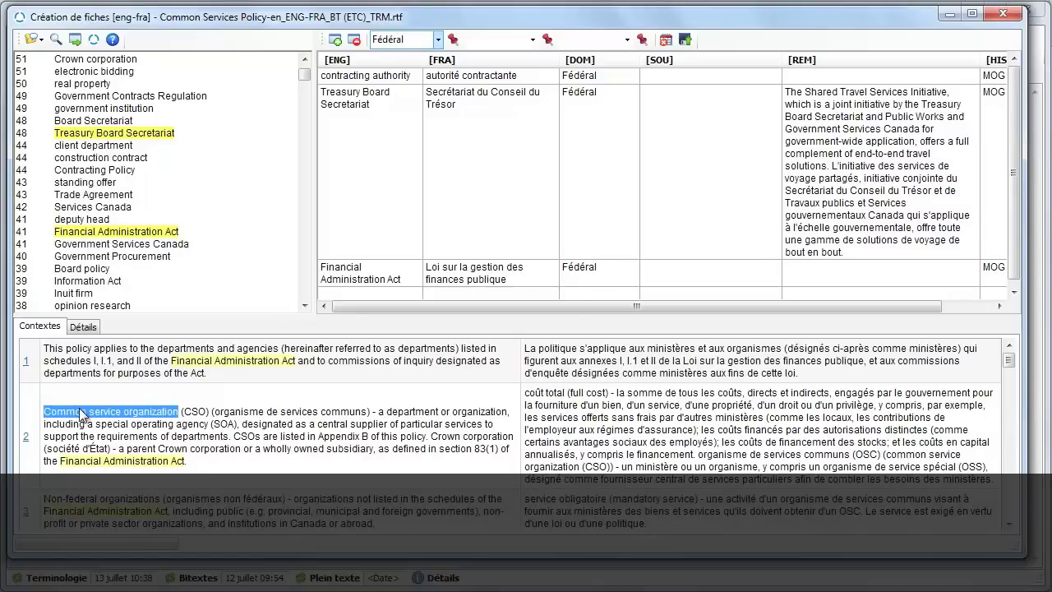
{"action": "right_click", "coordinate": [82, 414]}
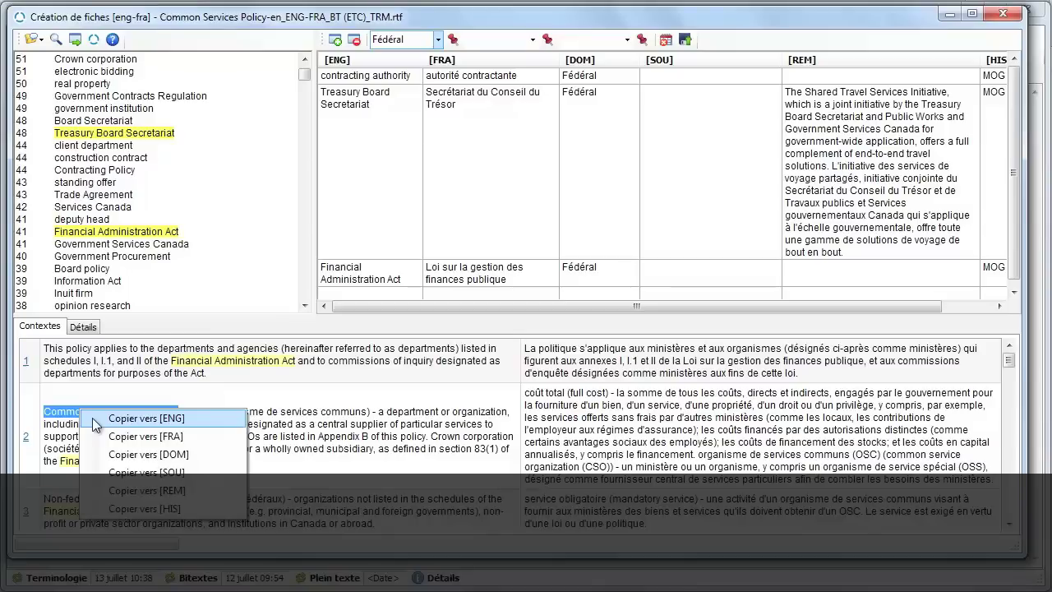
{"action": "left_click", "coordinate": [96, 421]}
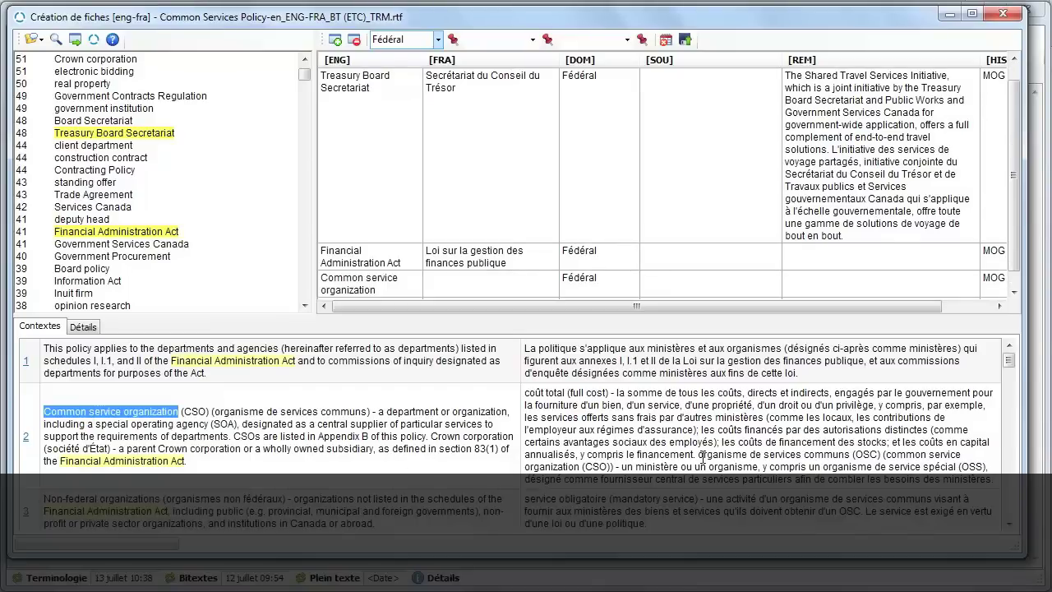
{"action": "left_click_drag", "start_coordinate": [698, 455], "coordinate": [813, 456]}
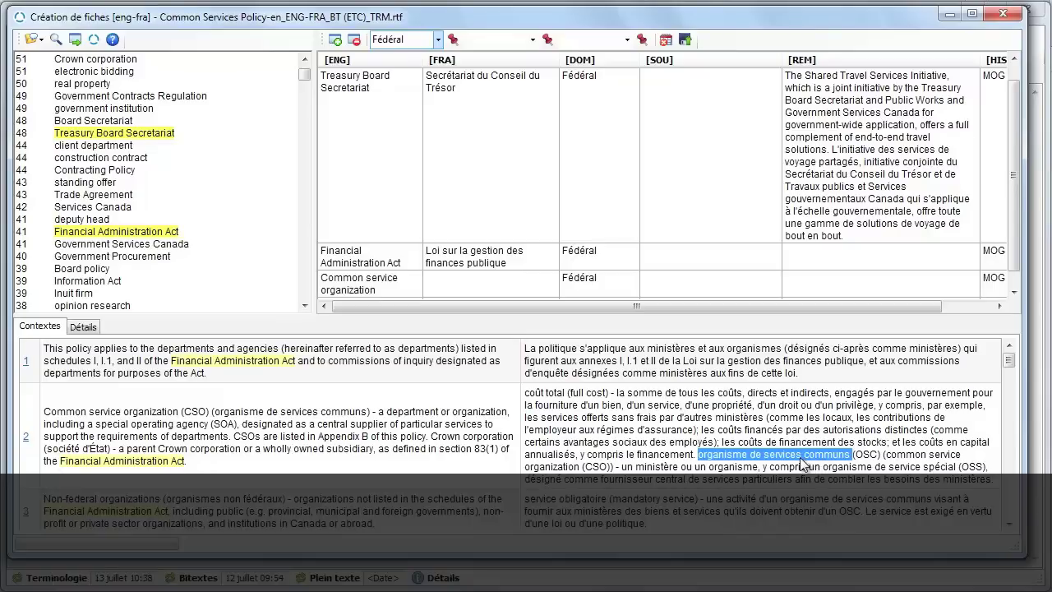
{"action": "right_click", "coordinate": [802, 463]}
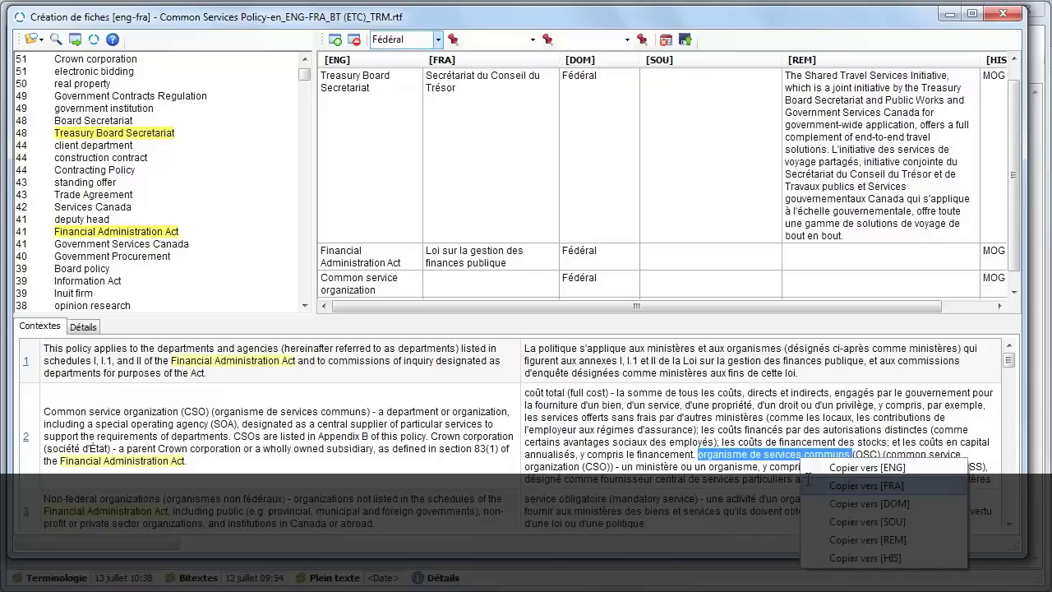
{"action": "left_click", "coordinate": [810, 486]}
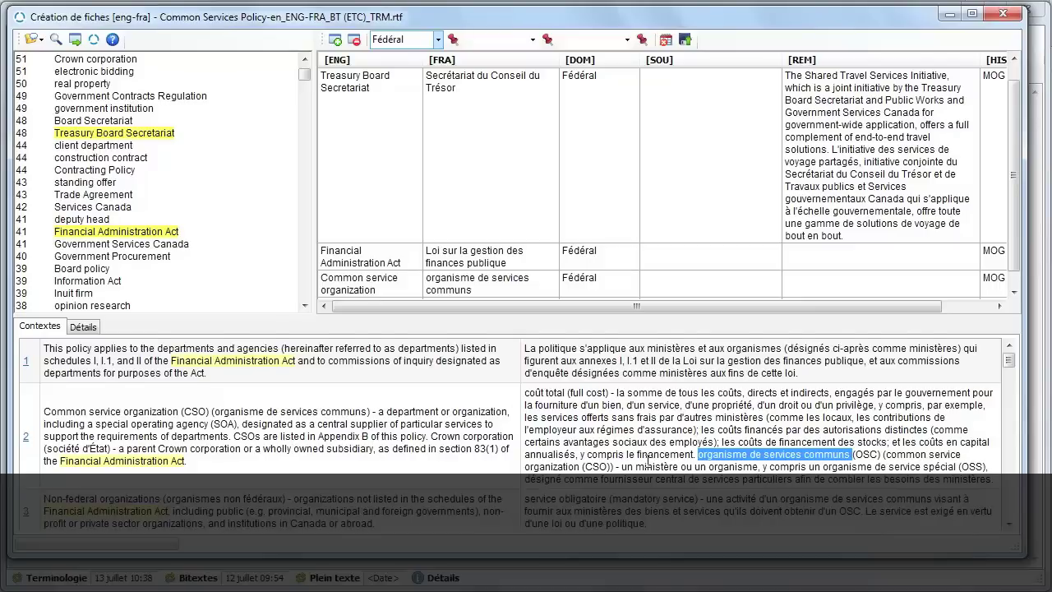
{"action": "scroll", "coordinate": [648, 460], "scroll_direction": "down", "scroll_amount": 10}
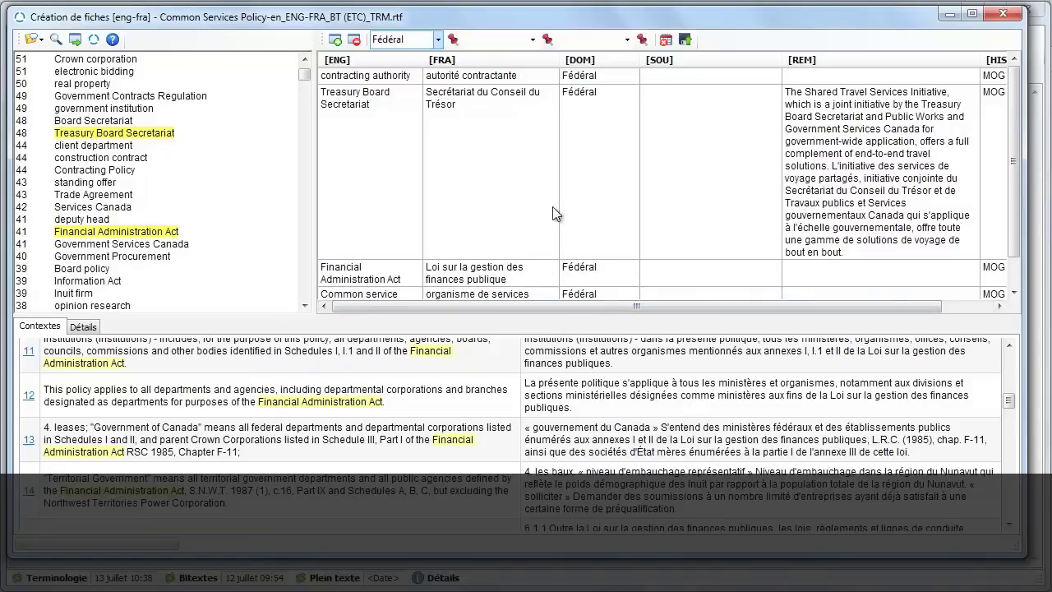
Step: Save the records as "Document de fiches - MOG.doc" in the Terminologie folder, emptying the record grid, and open the saved document
{"action": "left_click", "coordinate": [686, 41]}
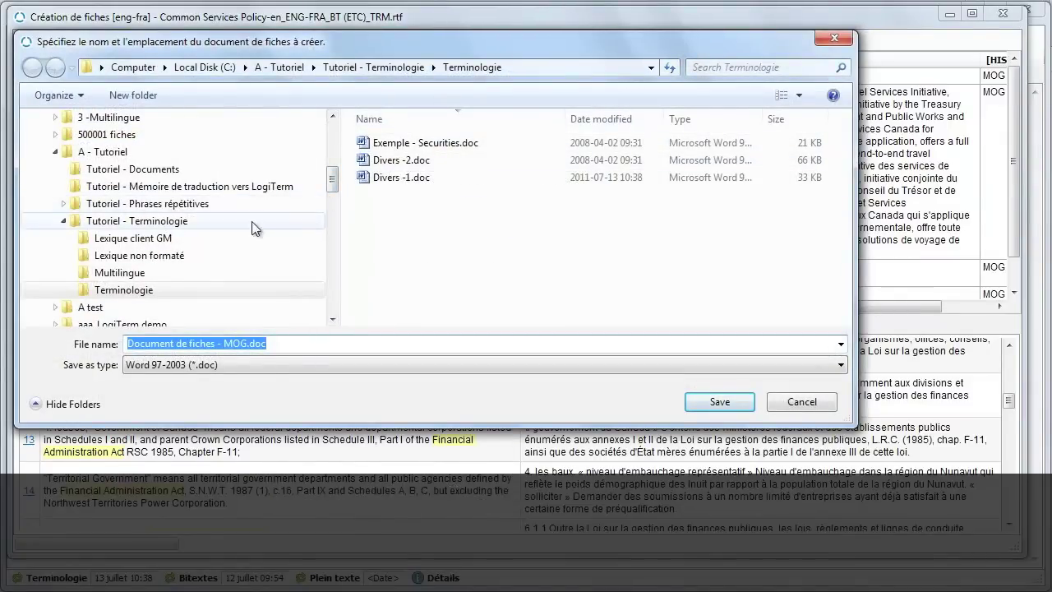
{"action": "left_click", "coordinate": [248, 344]}
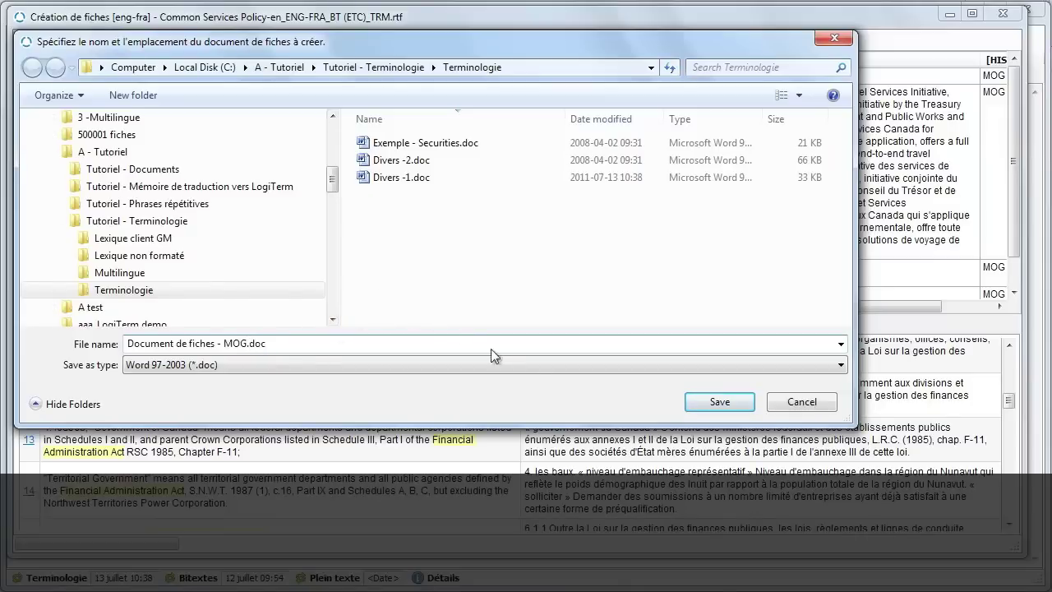
{"action": "left_click", "coordinate": [707, 402]}
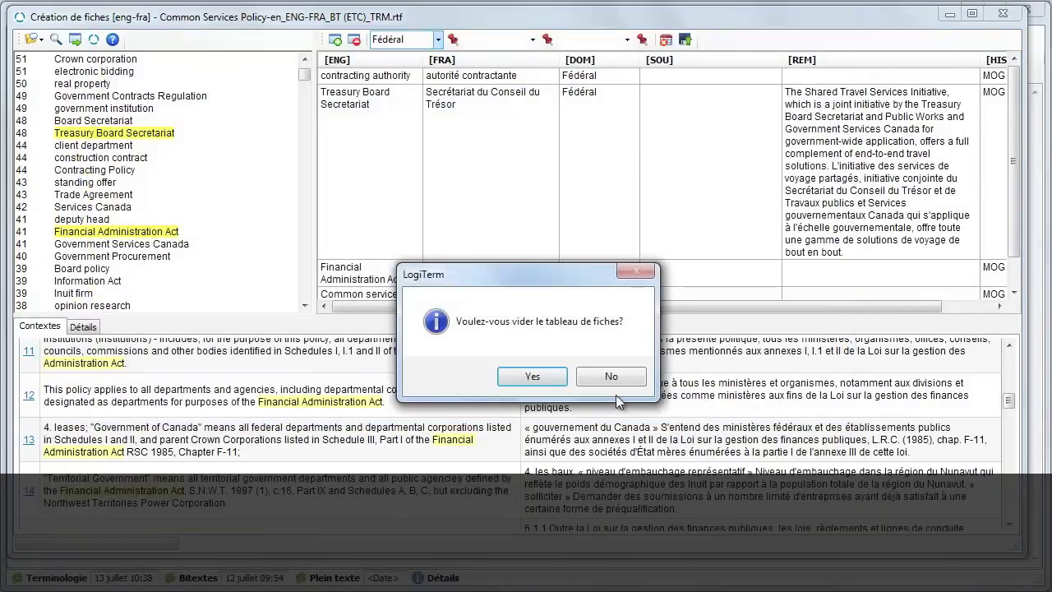
{"action": "left_click", "coordinate": [550, 378]}
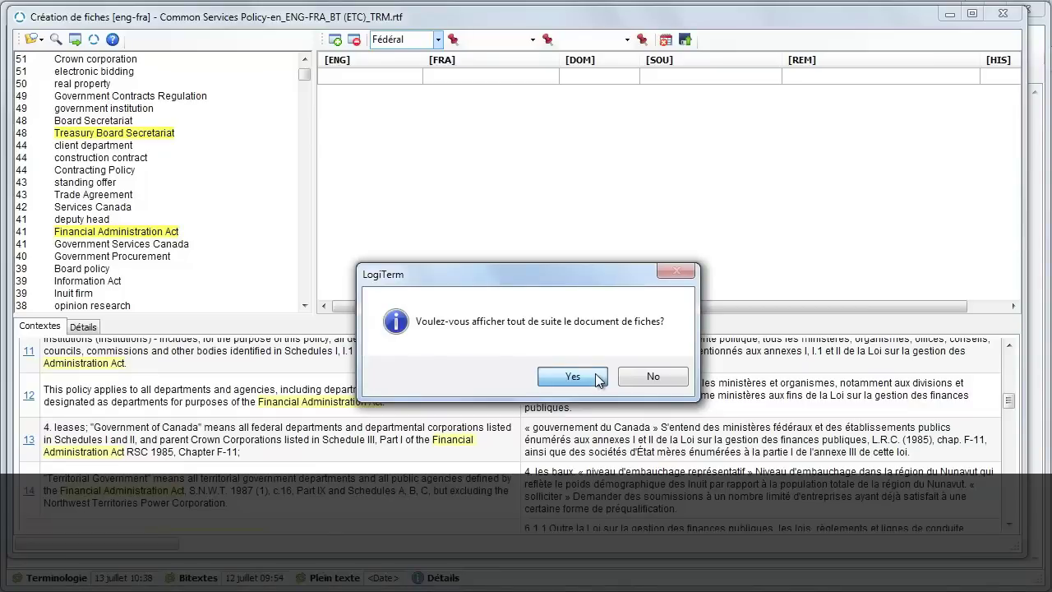
{"action": "left_click", "coordinate": [575, 376]}
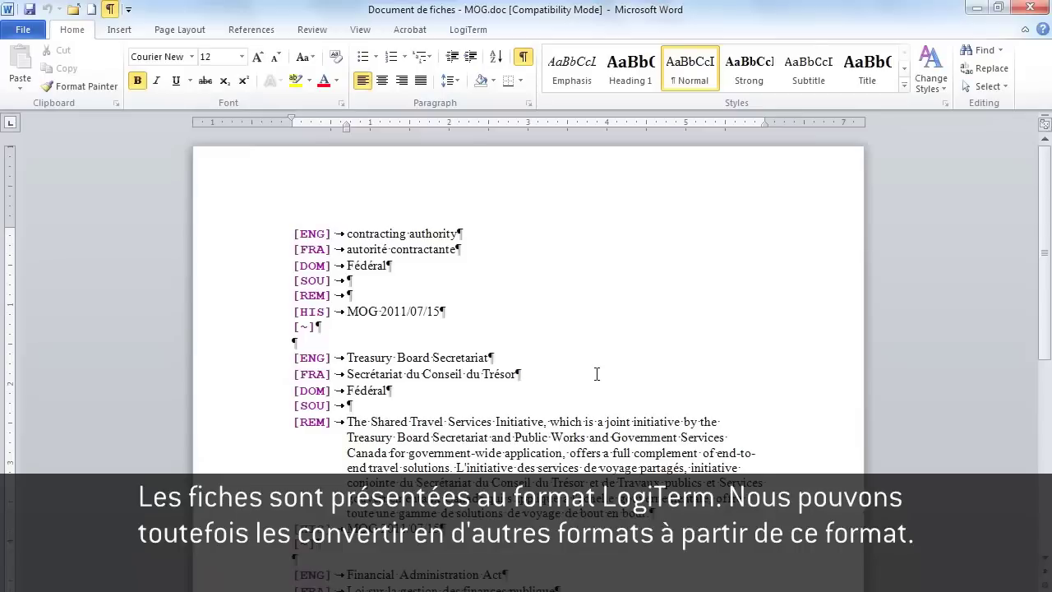
Step: Hide the formatting marks and examine the fields of every terminology record in the document
{"action": "left_click", "coordinate": [523, 61]}
{"action": "scroll", "coordinate": [600, 242], "scroll_direction": "down", "scroll_amount": 1}
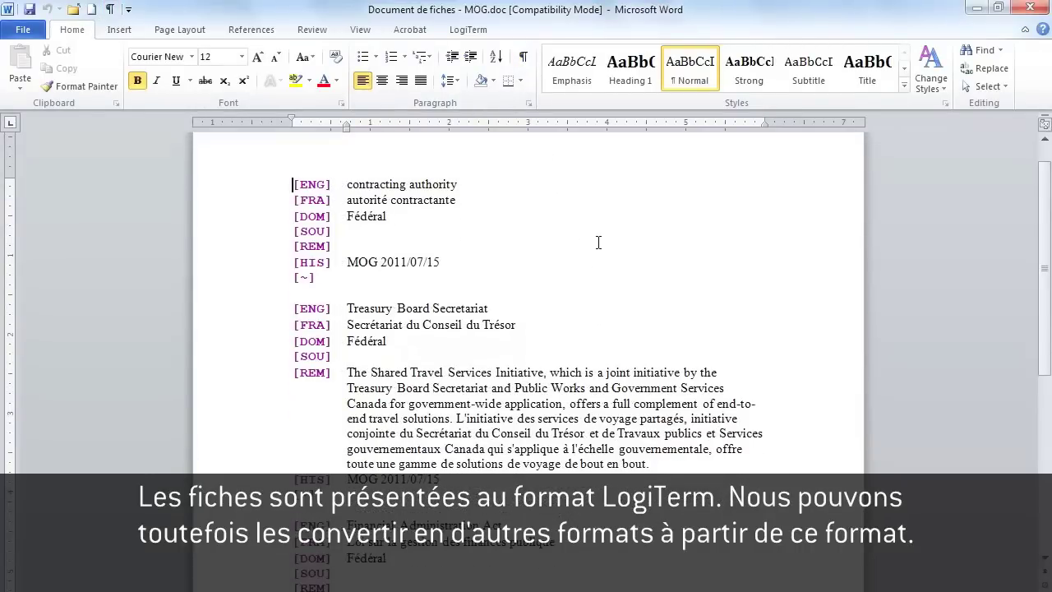
{"action": "scroll", "coordinate": [599, 241], "scroll_direction": "down", "scroll_amount": 1}
{"action": "scroll", "coordinate": [598, 241], "scroll_direction": "down", "scroll_amount": 2}
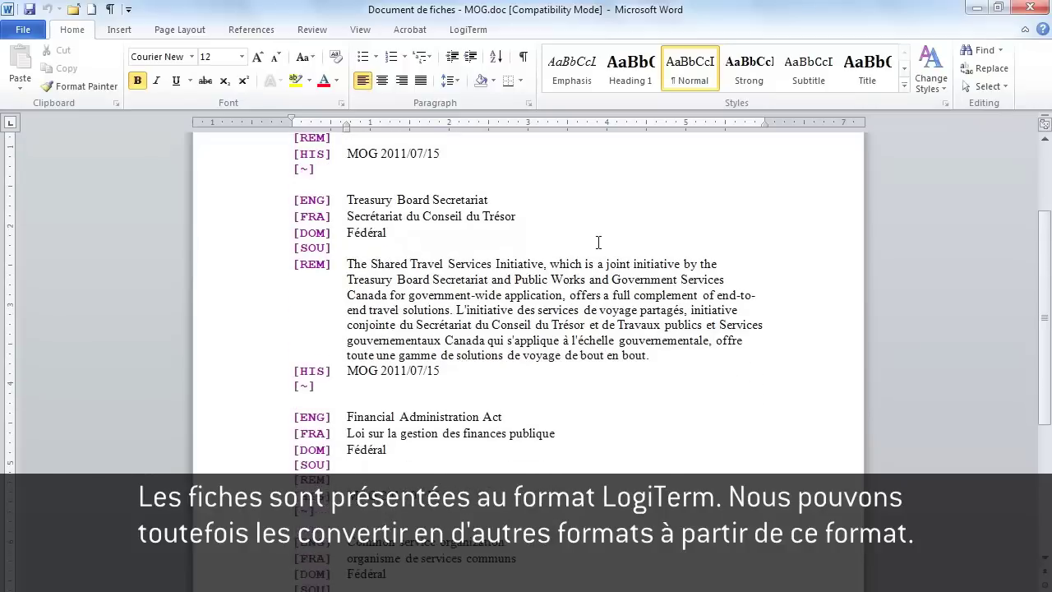
{"action": "scroll", "coordinate": [588, 205], "scroll_direction": "down", "scroll_amount": 1}
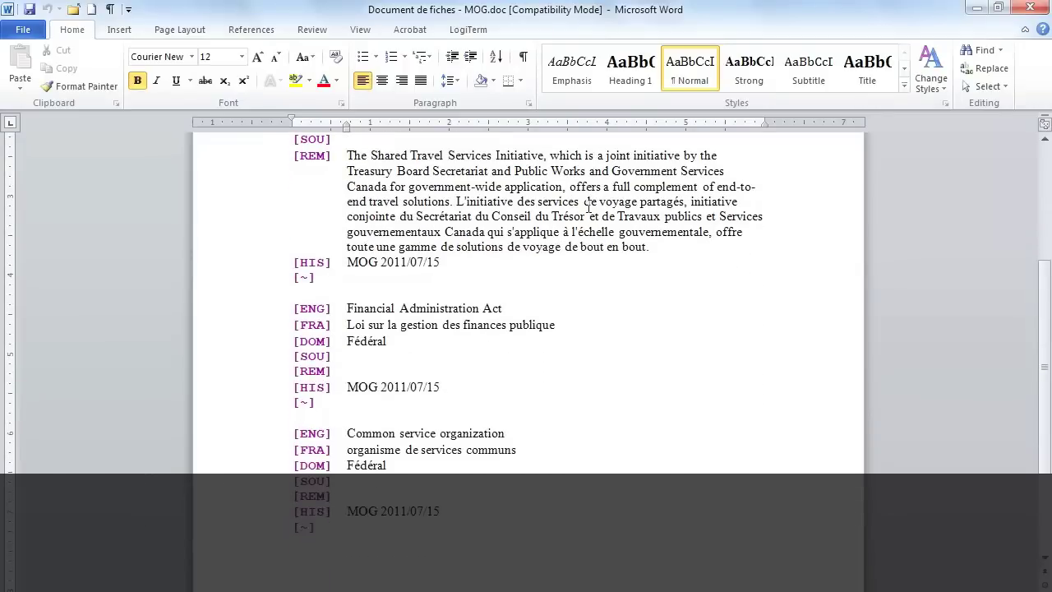
{"action": "scroll", "coordinate": [589, 205], "scroll_direction": "down", "scroll_amount": 1}
{"action": "scroll", "coordinate": [601, 201], "scroll_direction": "down", "scroll_amount": 1}
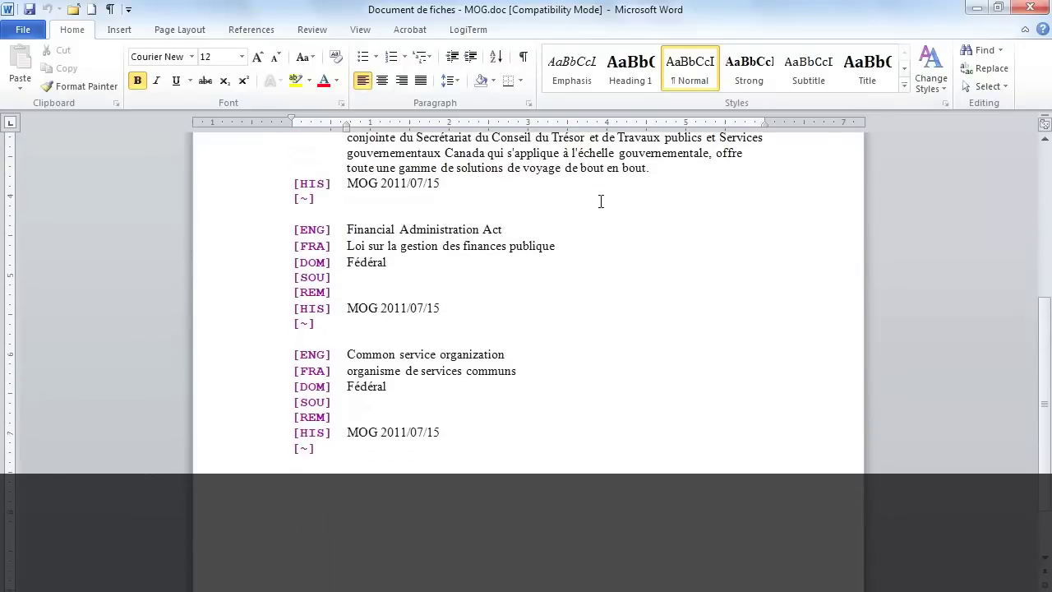
{"action": "scroll", "coordinate": [601, 201], "scroll_direction": "down", "scroll_amount": 1}
{"action": "scroll", "coordinate": [601, 202], "scroll_direction": "down", "scroll_amount": 1}
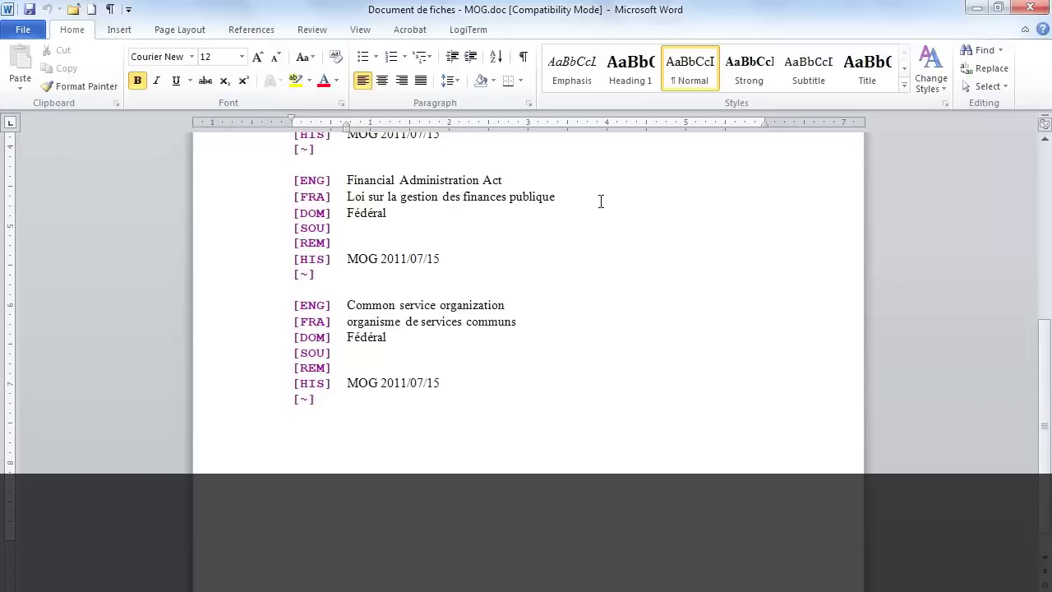
{"action": "scroll", "coordinate": [601, 202], "scroll_direction": "up", "scroll_amount": 6}
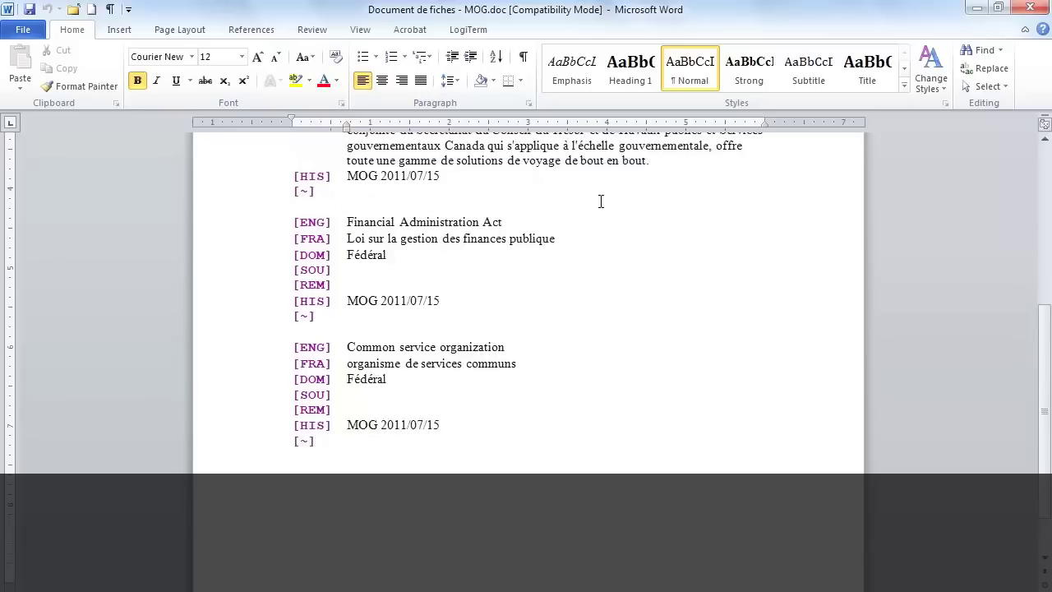
{"action": "scroll", "coordinate": [601, 201], "scroll_direction": "up", "scroll_amount": 1}
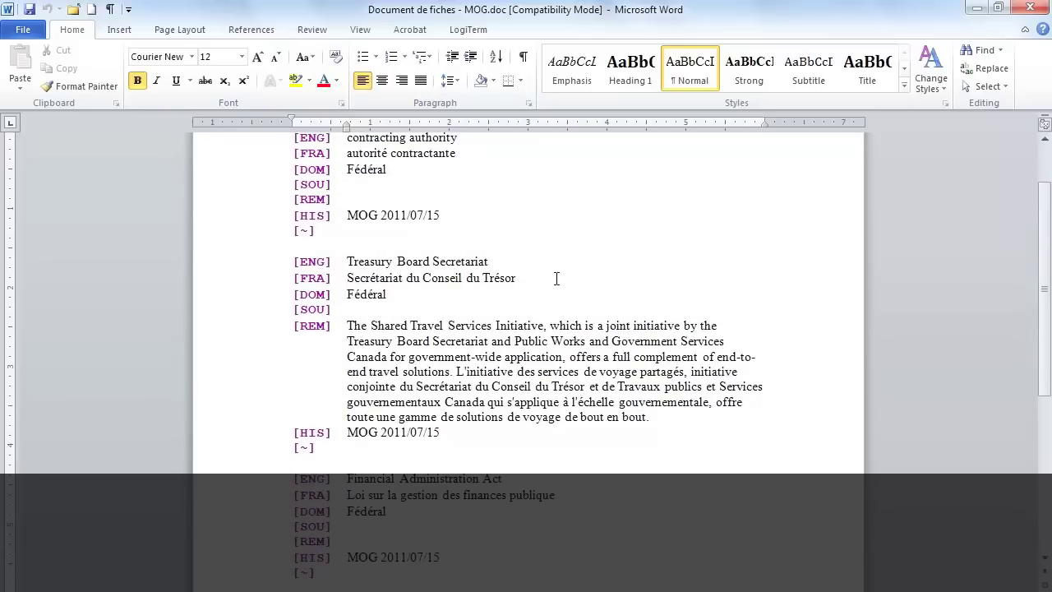
{"action": "scroll", "coordinate": [548, 301], "scroll_direction": "up", "scroll_amount": 2}
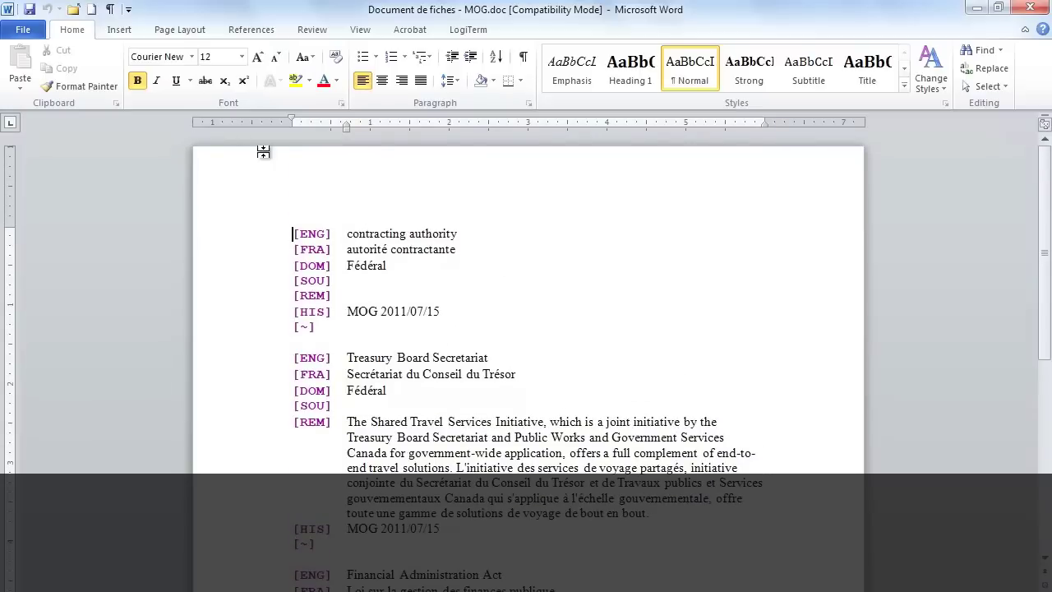
Step: Switch to LogiTermPro and update the index of the "fiches" terminology module in the management section
{"action": "left_click", "coordinate": [74, 14]}
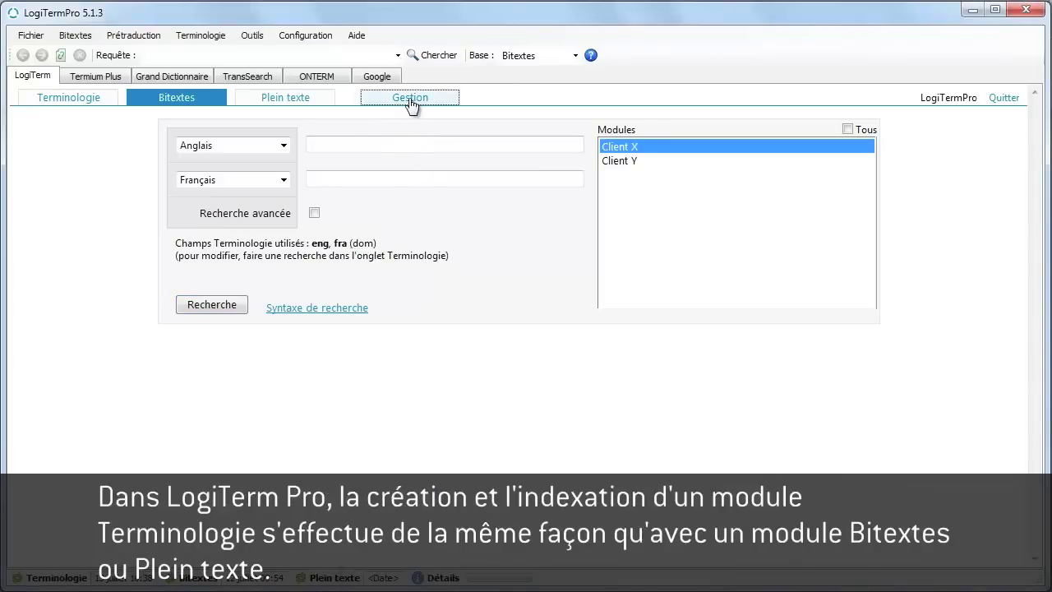
{"action": "left_click", "coordinate": [410, 98]}
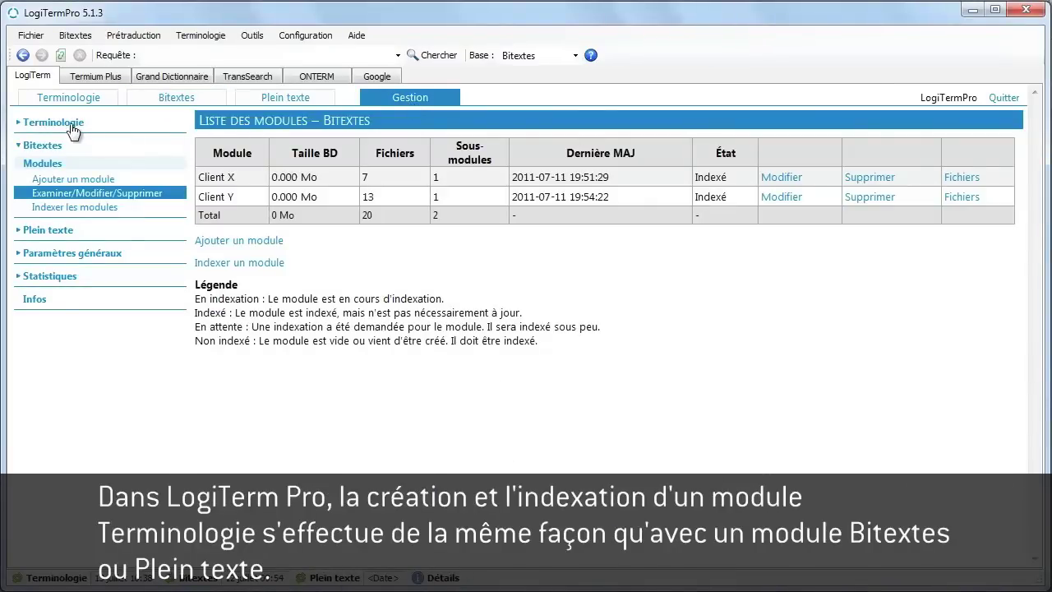
{"action": "left_click", "coordinate": [23, 124]}
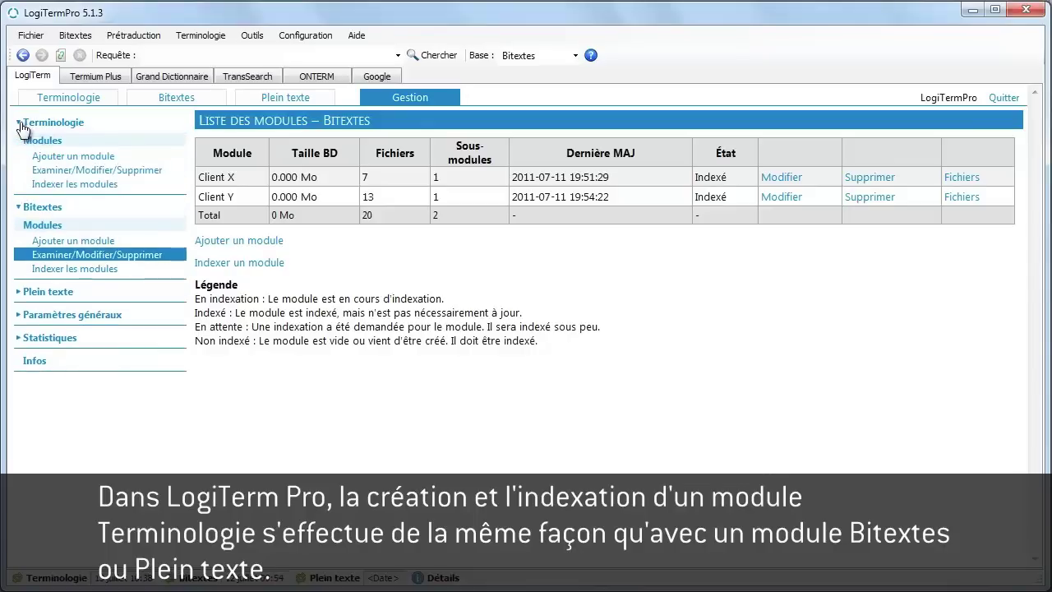
{"action": "left_click", "coordinate": [50, 186]}
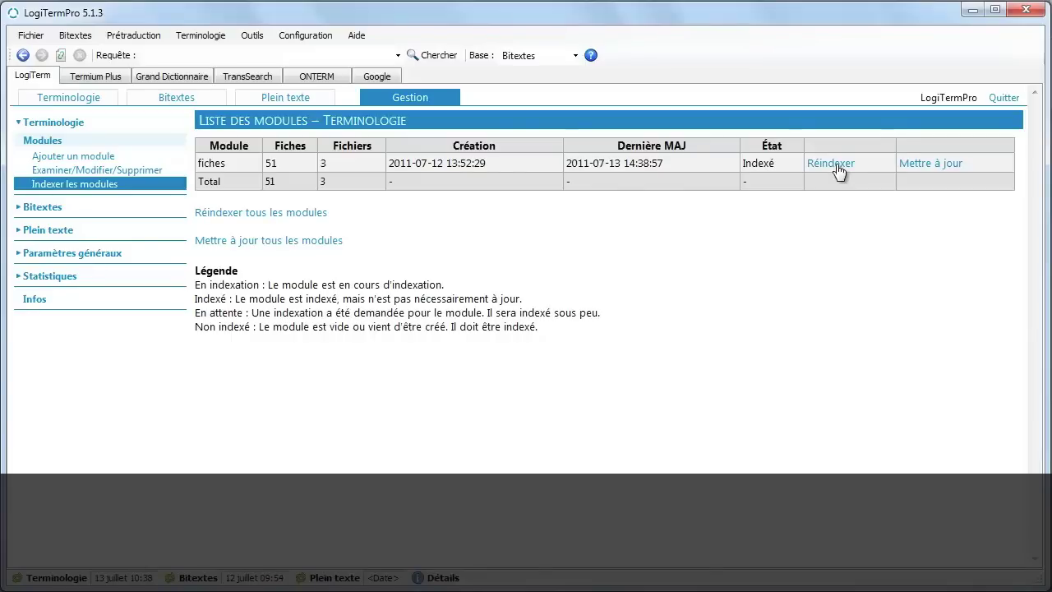
{"action": "left_click", "coordinate": [933, 164]}
Step: Set the second terminology search criterion to French and the third to Domaine
{"action": "left_click", "coordinate": [85, 101]}
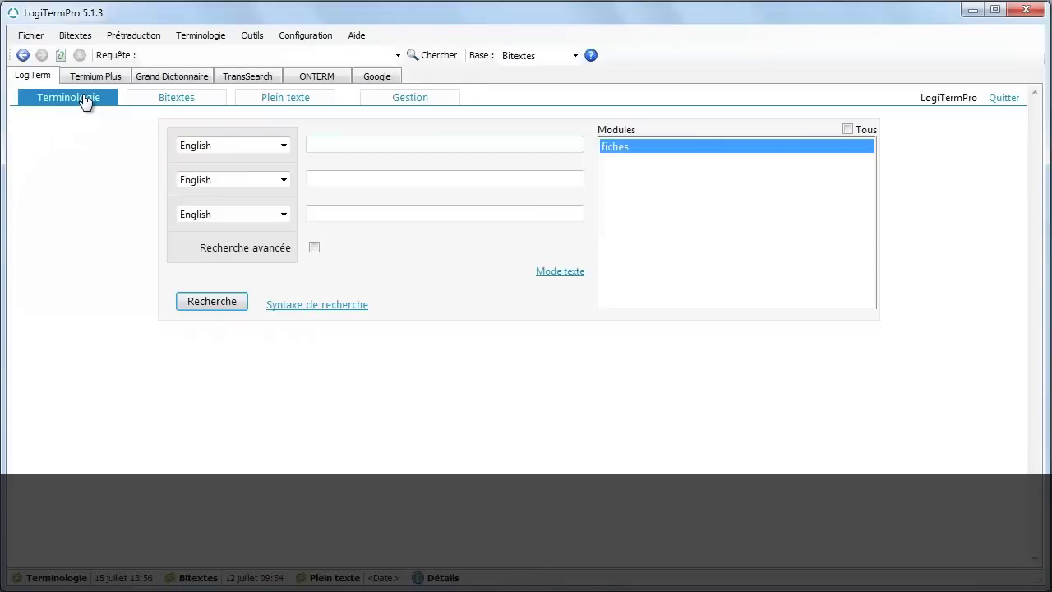
{"action": "left_click", "coordinate": [280, 179]}
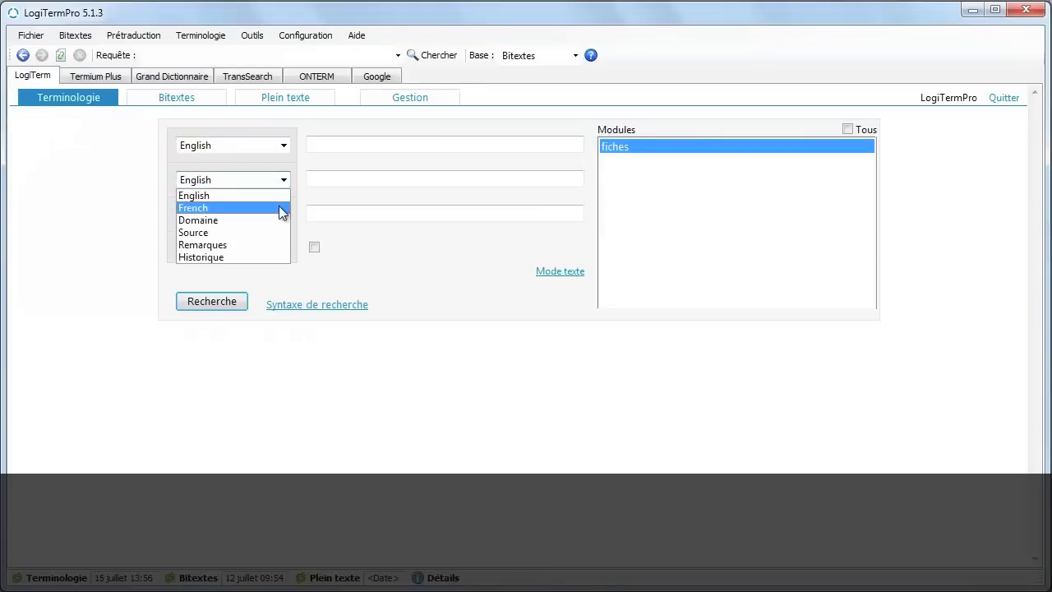
{"action": "left_click", "coordinate": [279, 208]}
{"action": "left_click", "coordinate": [283, 214]}
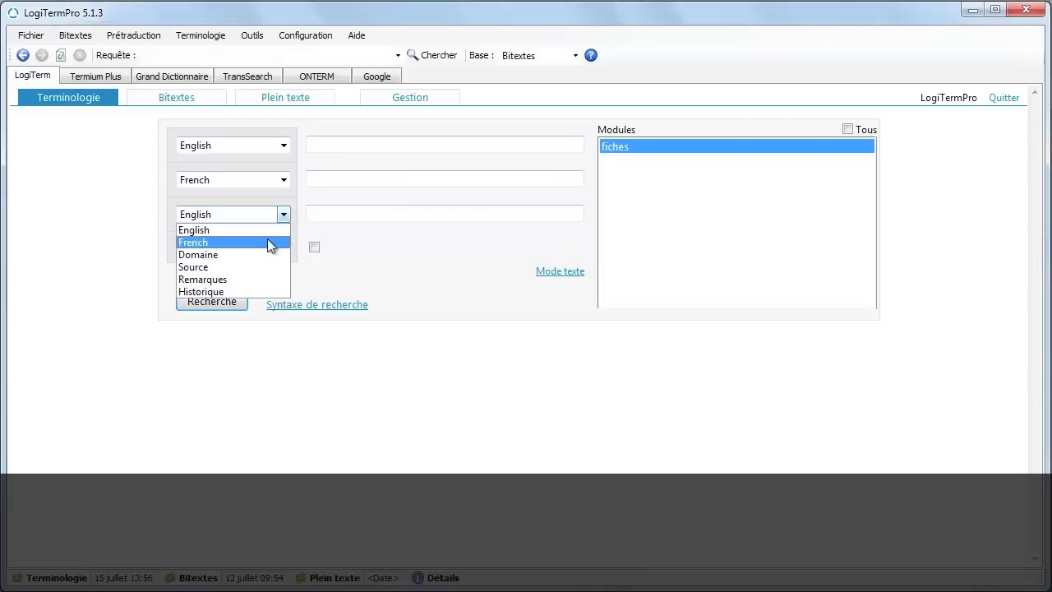
{"action": "left_click", "coordinate": [268, 254]}
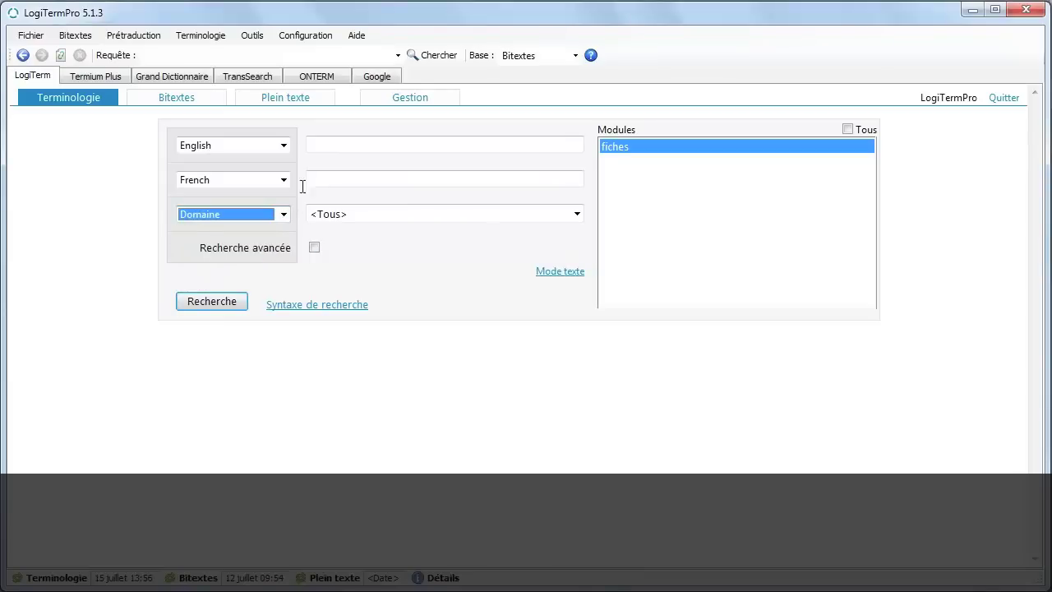
Step: Search the English terms of the "fiches" terminology module for "authority" and run the same search in the Client X bitexts
{"action": "left_click", "coordinate": [335, 147]}
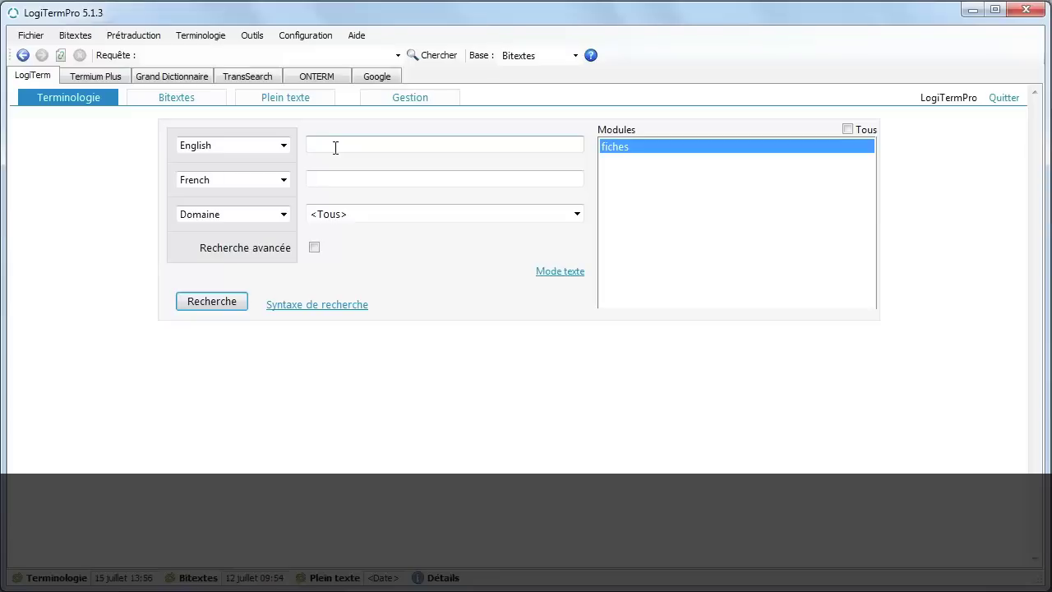
{"action": "type", "text": "authority"}
{"action": "left_click", "coordinate": [214, 303]}
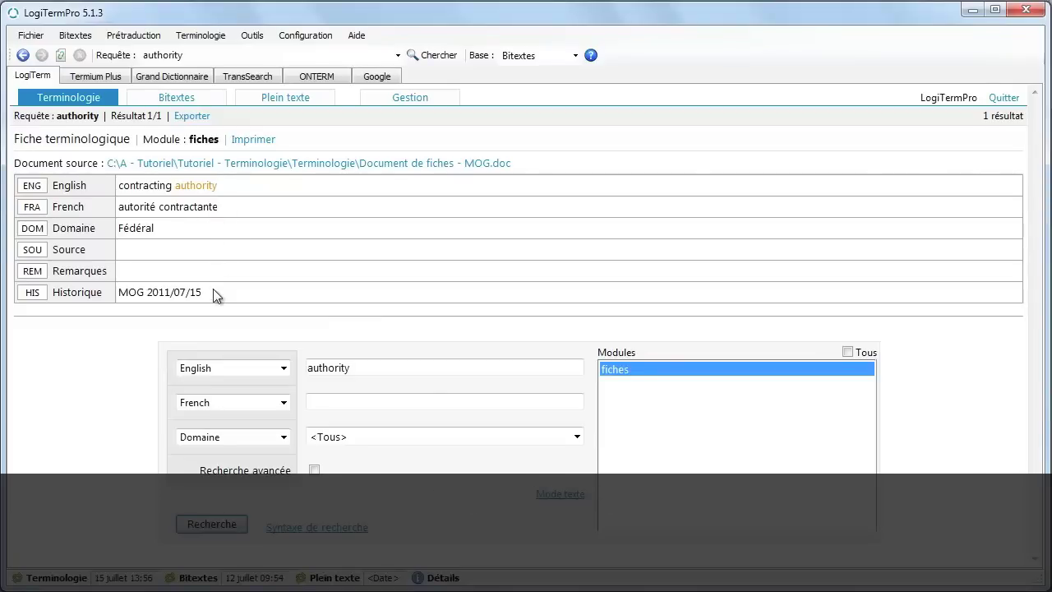
{"action": "left_click", "coordinate": [192, 106]}
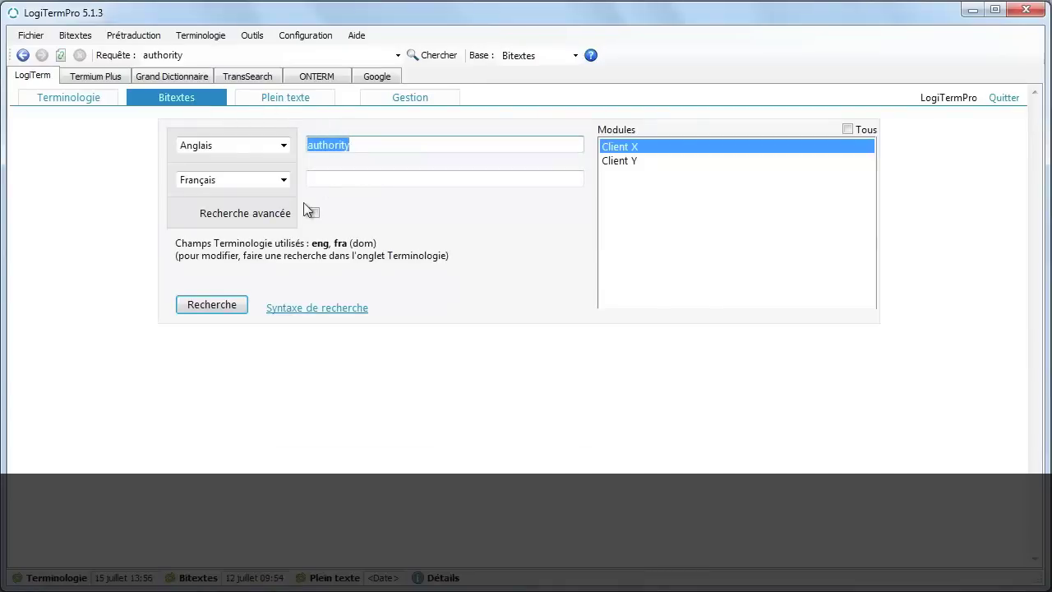
{"action": "left_click", "coordinate": [240, 309]}
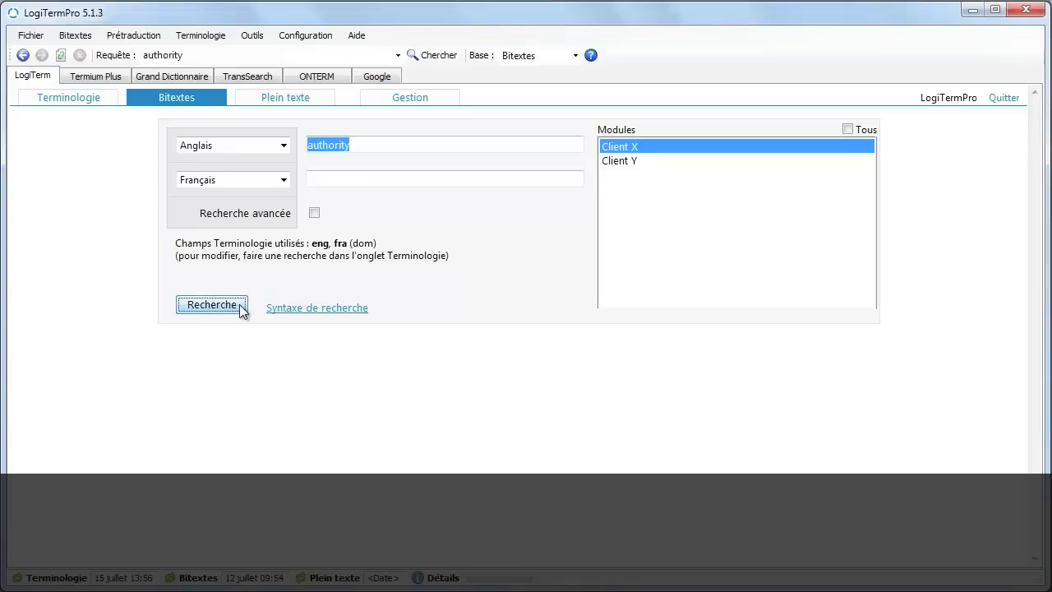